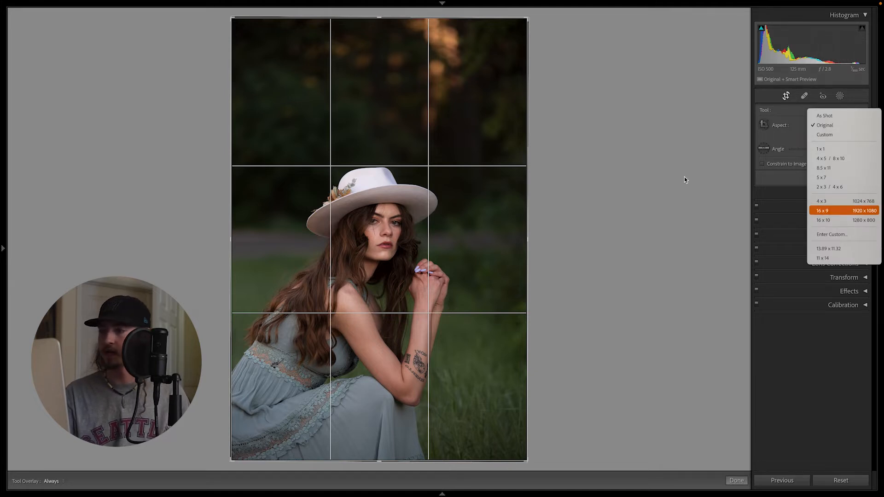
# Crop the portrait to a 16 x 9 aspect ratio and reposition the photo within the crop frame.
pyautogui.moveTo(434, 230); pyautogui.dragTo(440, 230)
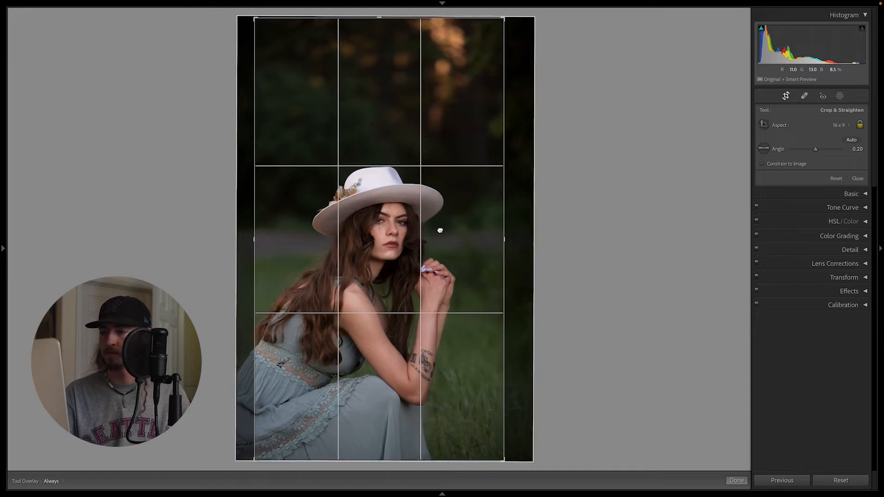
pyautogui.press('Return')
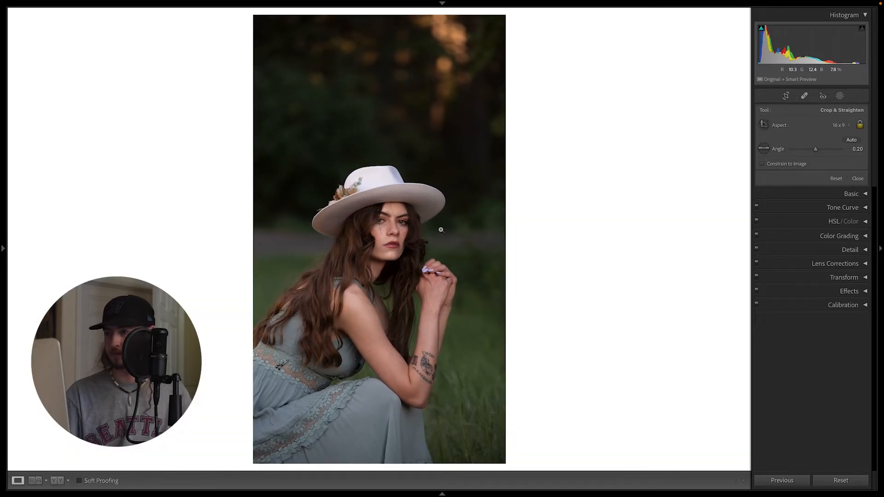
pyautogui.click(786, 96)
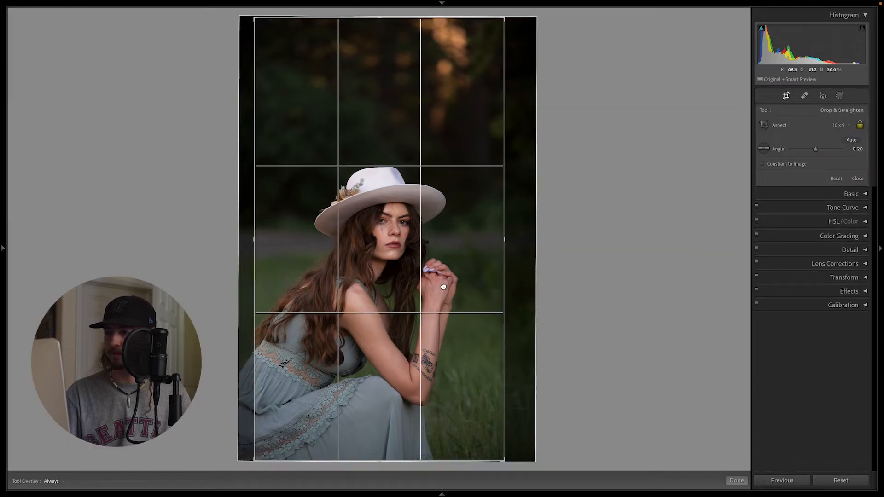
pyautogui.press('Return')
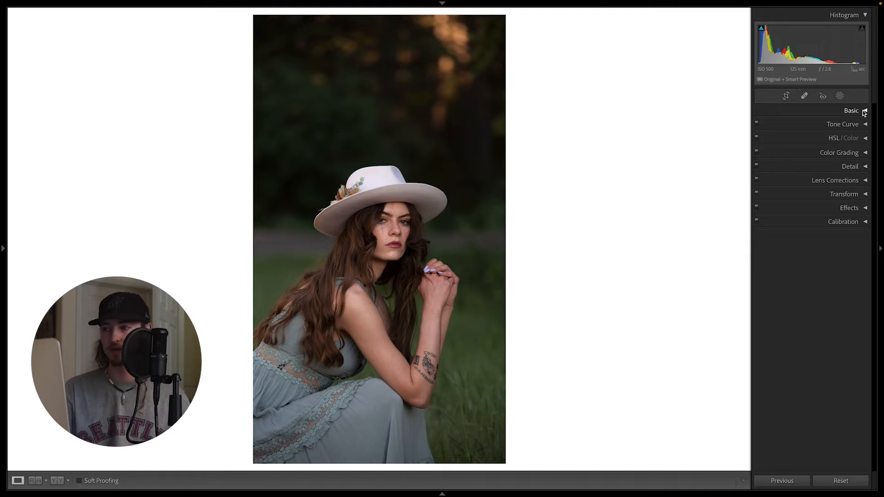
# Set Highlights to -75 and Shadows to +33, checking the effect on the woman's face up close.
pyautogui.click(865, 111)
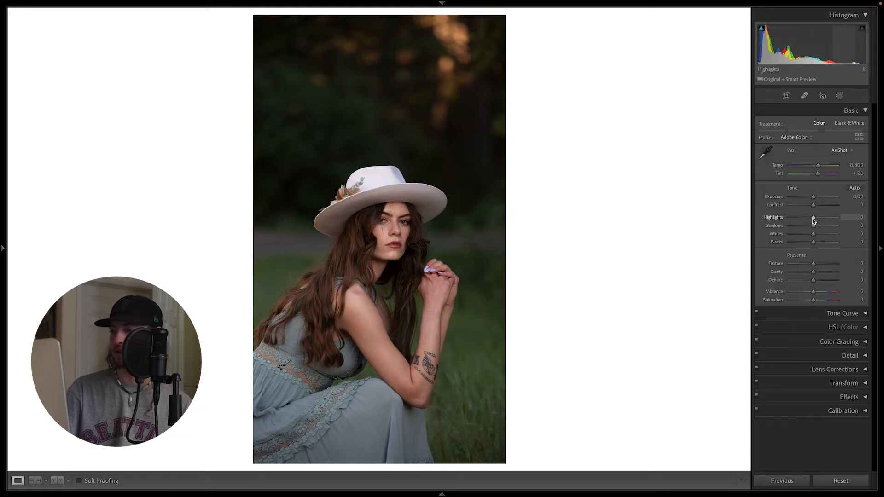
pyautogui.moveTo(810, 220)
pyautogui.mouseDown()
pyautogui.moveTo(787, 223)
pyautogui.moveTo(796, 220)
pyautogui.mouseUp()
pyautogui.click(382, 242)
pyautogui.moveTo(461, 242); pyautogui.dragTo(508, 143)
pyautogui.moveTo(2, 249)
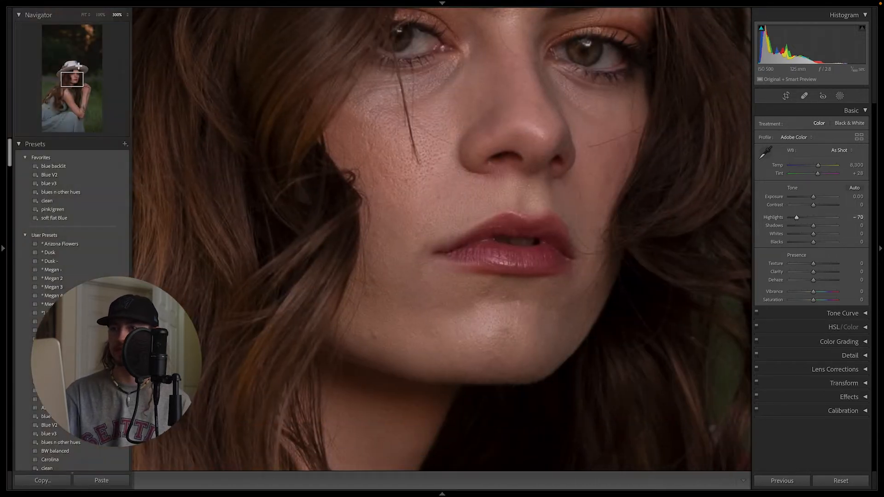
pyautogui.click(101, 15)
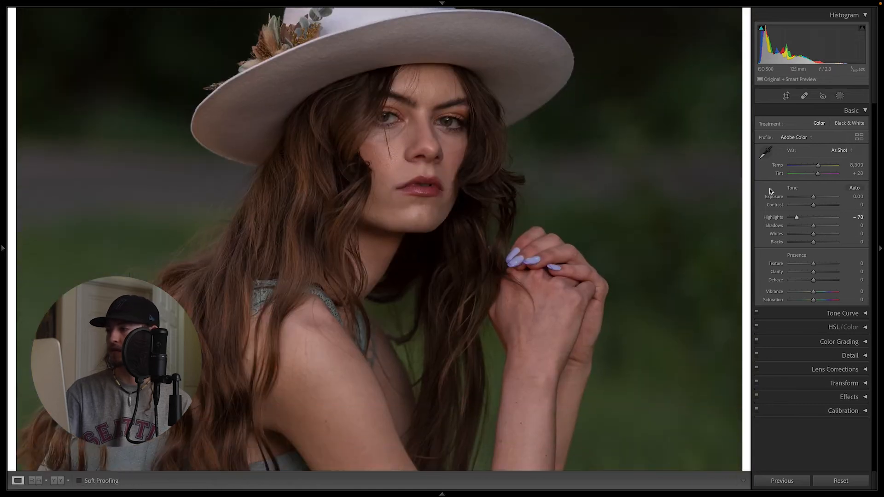
pyautogui.moveTo(797, 217)
pyautogui.mouseDown()
pyautogui.moveTo(827, 220)
pyautogui.moveTo(799, 220)
pyautogui.mouseUp()
pyautogui.click(399, 250)
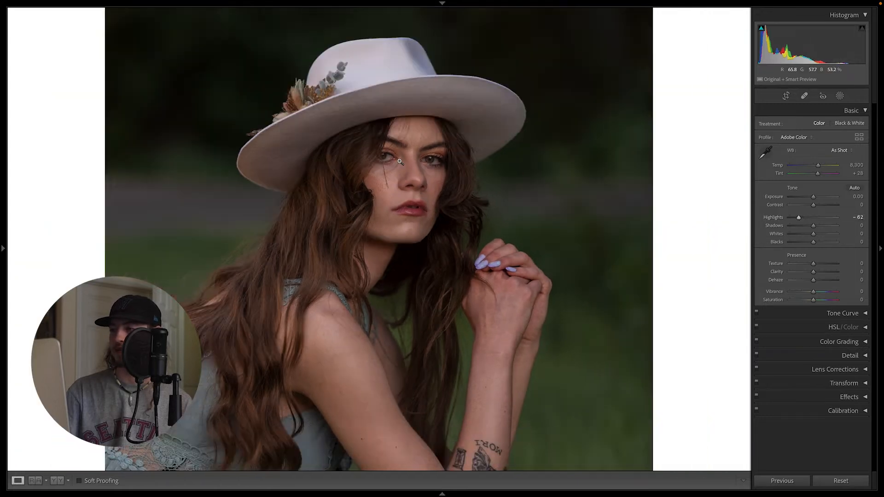
pyautogui.click(399, 249)
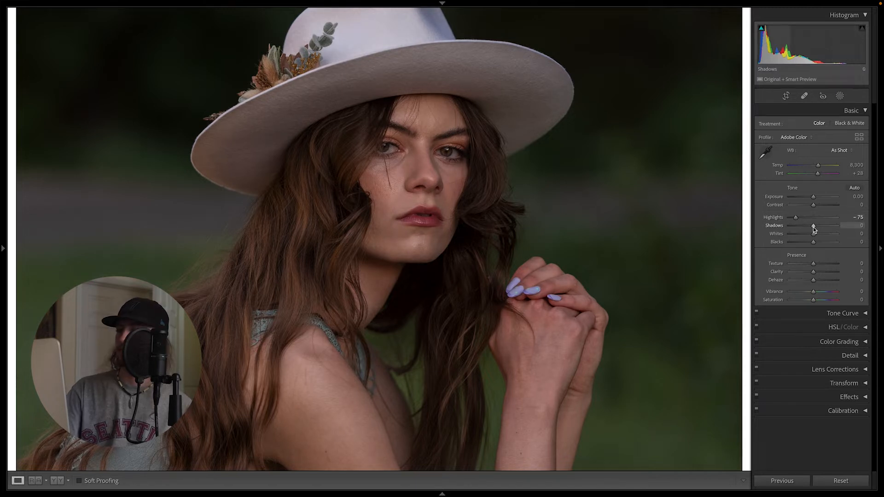
pyautogui.moveTo(813, 228); pyautogui.dragTo(820, 229)
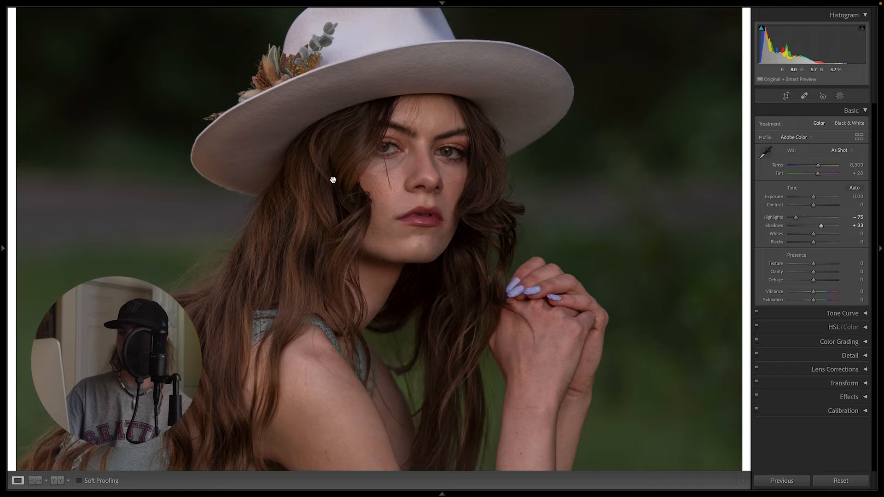
pyautogui.click(325, 161)
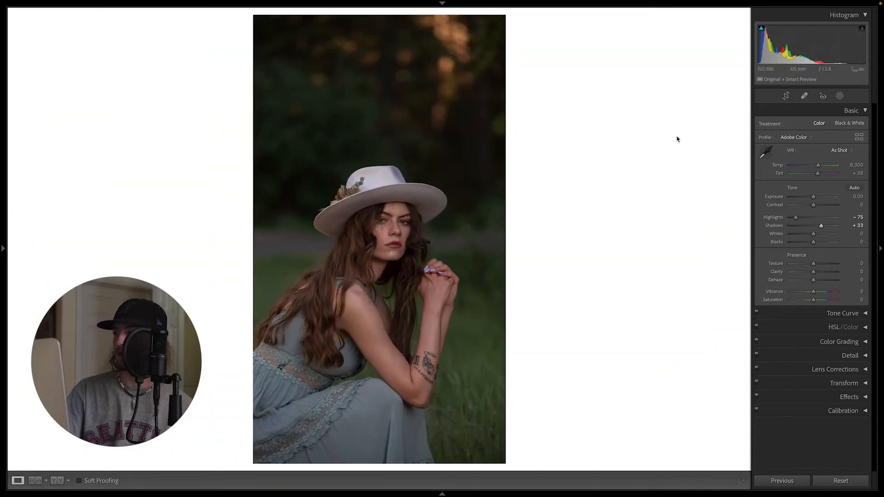
# Compare the photo before and after the highlight and shadow adjustments.
pyautogui.press('\\')
pyautogui.press('\\')
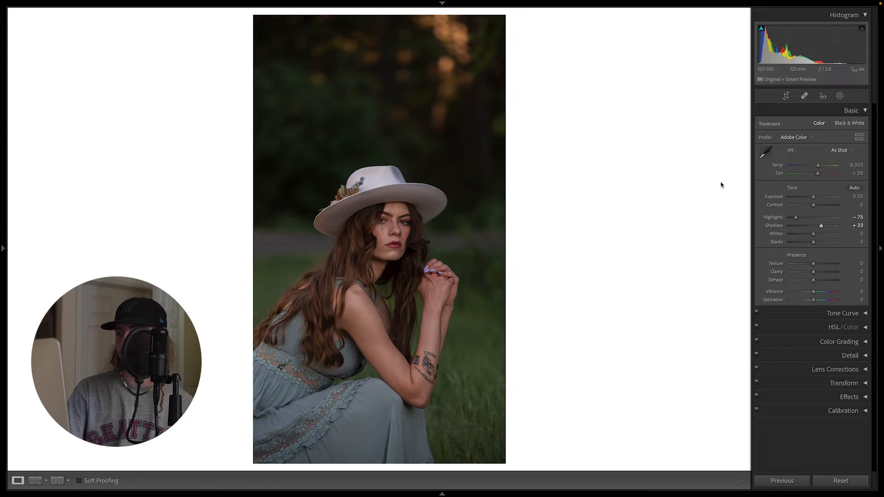
pyautogui.press('\\')
pyautogui.press('\\')
pyautogui.press('\\')
pyautogui.press('\\')
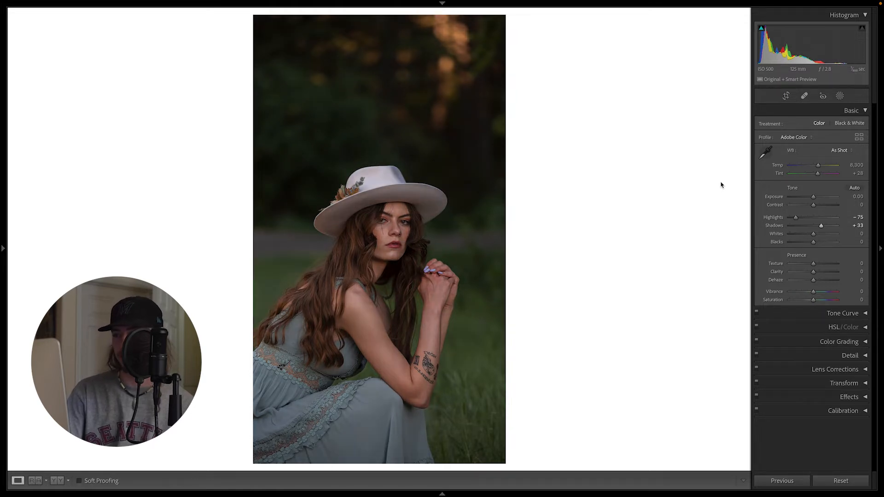
# Set Whites to +16 and Blacks to -20 in the basic tone settings.
pyautogui.press('\\')
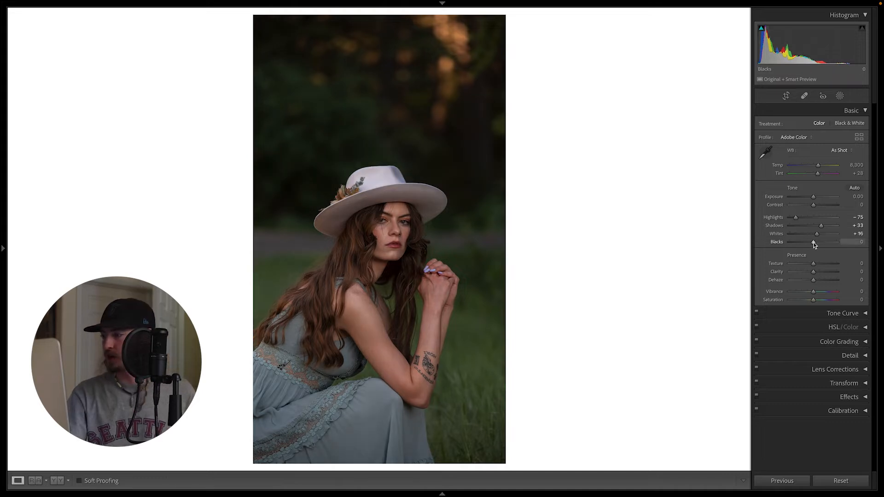
pyautogui.moveTo(814, 245); pyautogui.dragTo(811, 245)
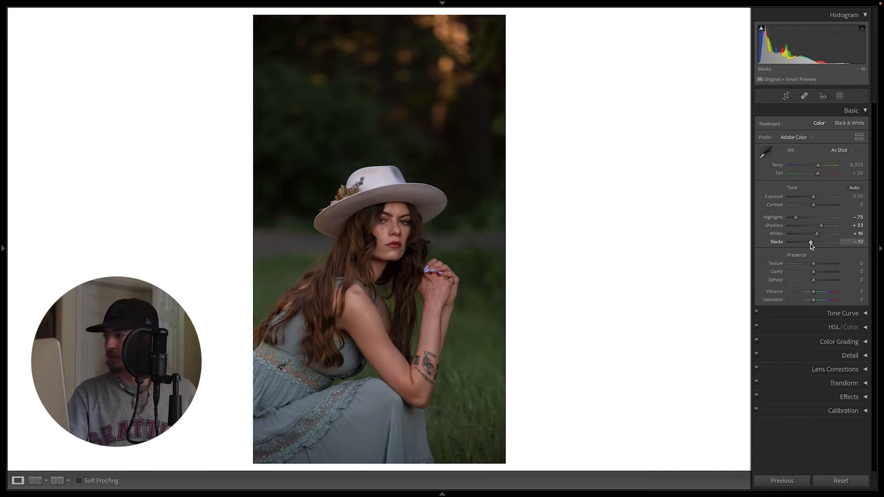
pyautogui.moveTo(811, 242); pyautogui.dragTo(809, 244)
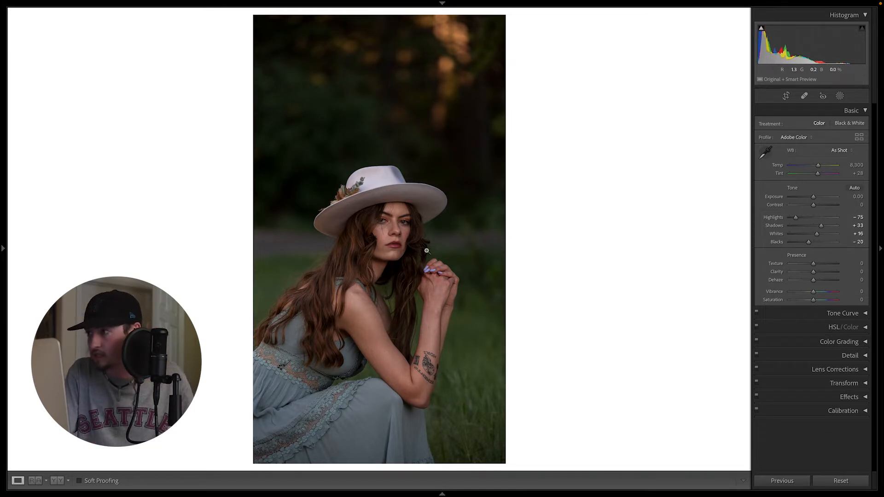
# Compare the unedited photo repeatedly with the version including the whites and blacks adjustments.
pyautogui.press('\\')
pyautogui.press('\\')
pyautogui.press('\\')
pyautogui.press('\\')
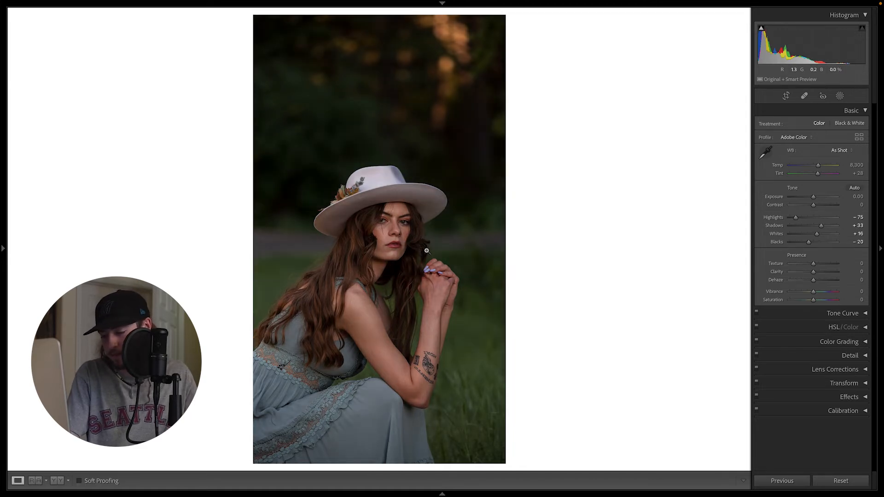
pyautogui.press('\\')
pyautogui.press('\\')
pyautogui.press('\\')
pyautogui.press('\\')
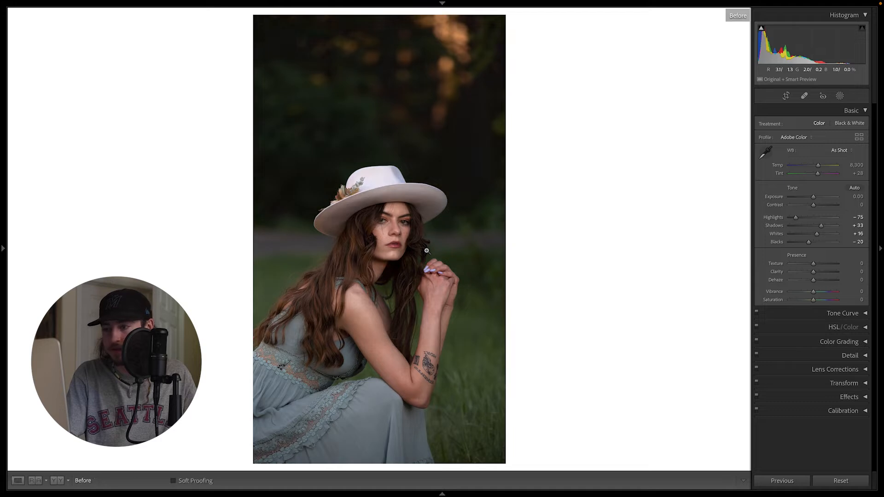
pyautogui.press('\\')
pyautogui.press('\\')
pyautogui.press('\\')
pyautogui.press('\\')
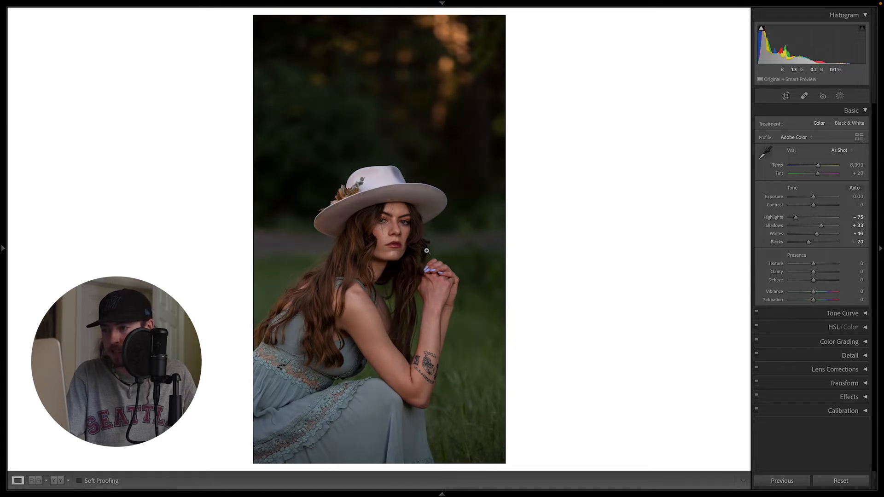
pyautogui.press('\\')
pyautogui.press('\\')
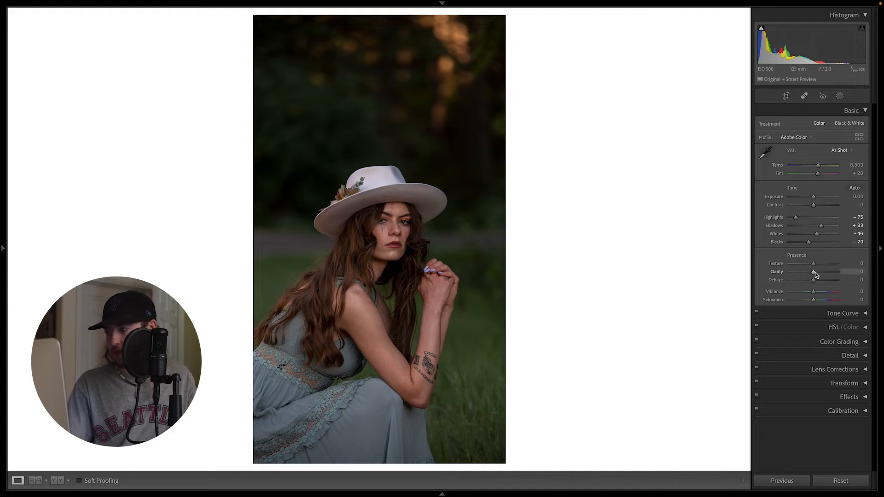
# Set Texture to -10, Clarity to -10, Dehaze to -5, Vibrance to +10 and Saturation to +12.
pyautogui.moveTo(814, 272); pyautogui.dragTo(812, 272)
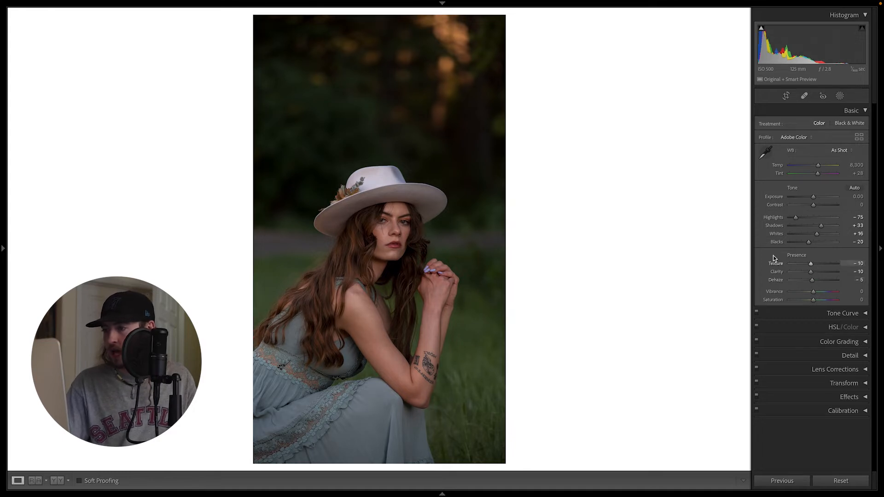
pyautogui.click(408, 229)
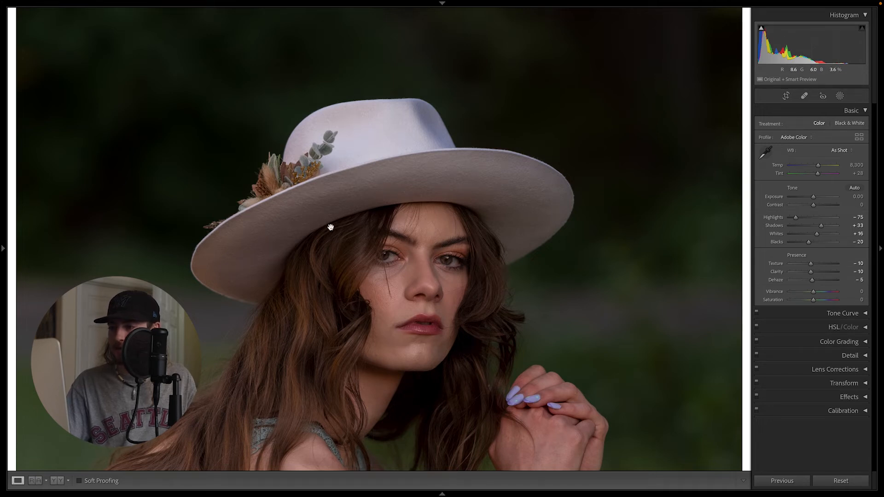
pyautogui.click(433, 259)
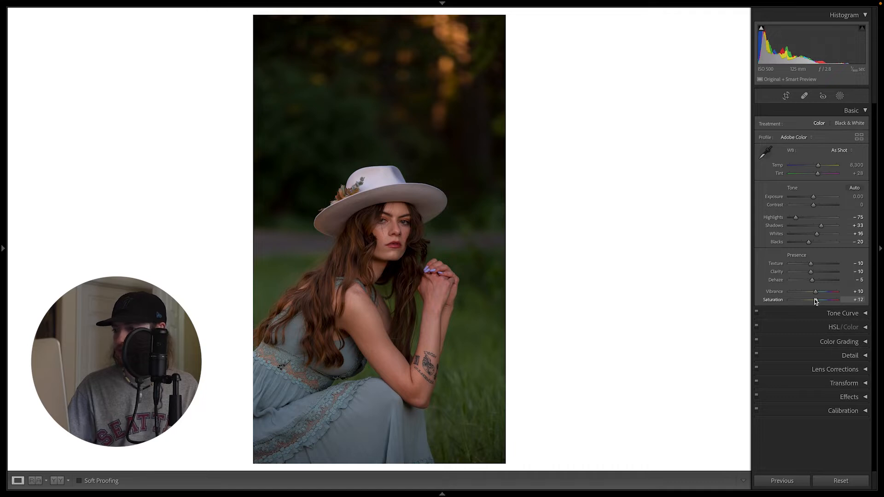
# Create a brush mask from the Soften Skin preset with Texture -25, Clarity -40 and Sharpness 25.
pyautogui.click(840, 98)
pyautogui.click(792, 147)
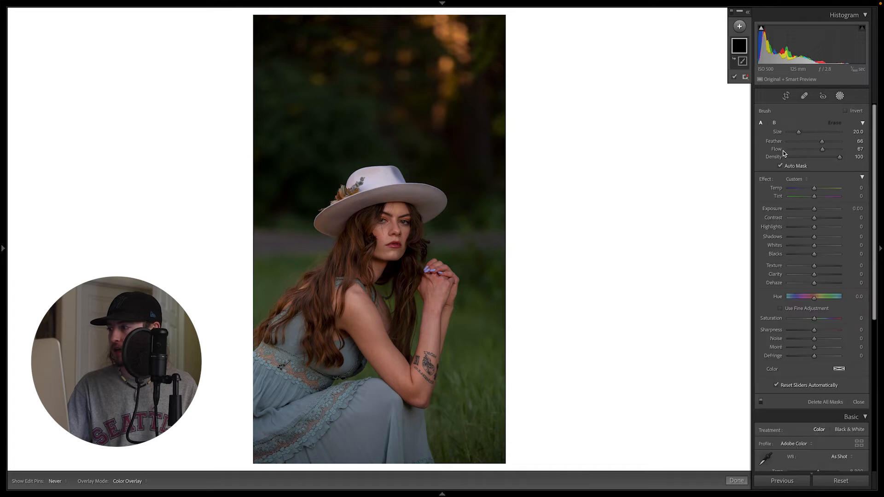
pyautogui.click(795, 179)
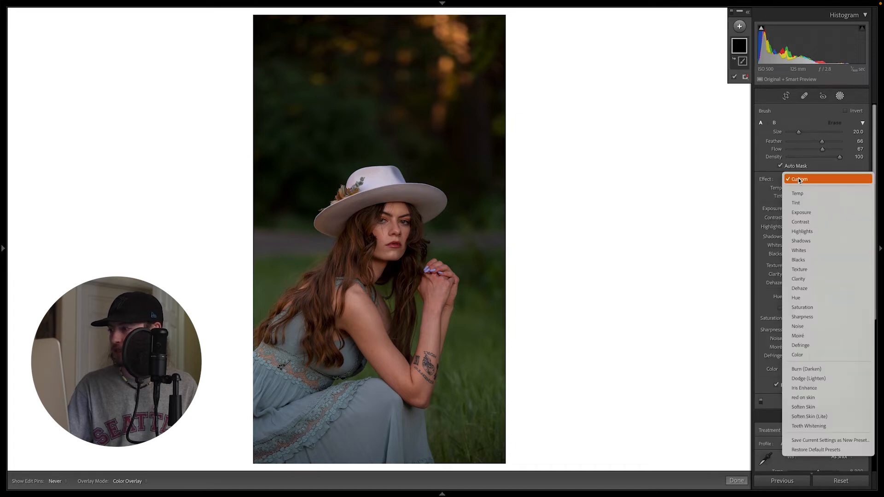
pyautogui.click(816, 408)
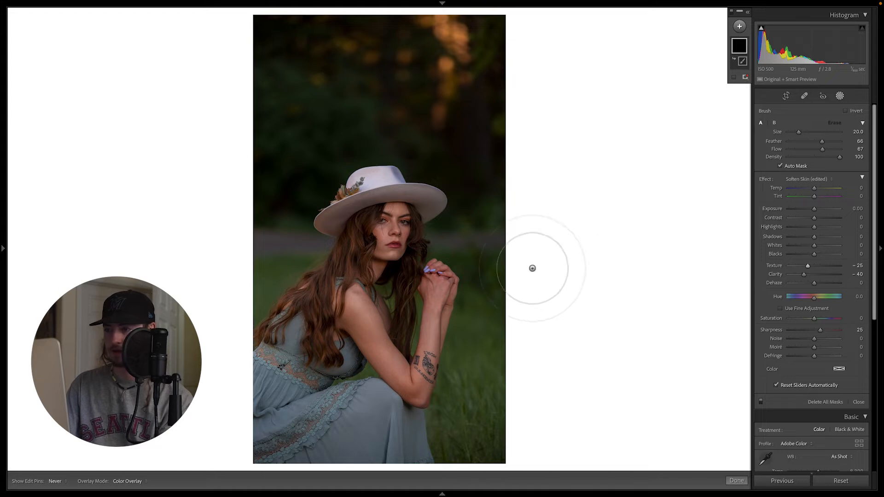
# Paint the skin-softening mask over the woman's face with a size 9 brush at 200% zoom.
pyautogui.press('z')
pyautogui.moveTo(4, 248)
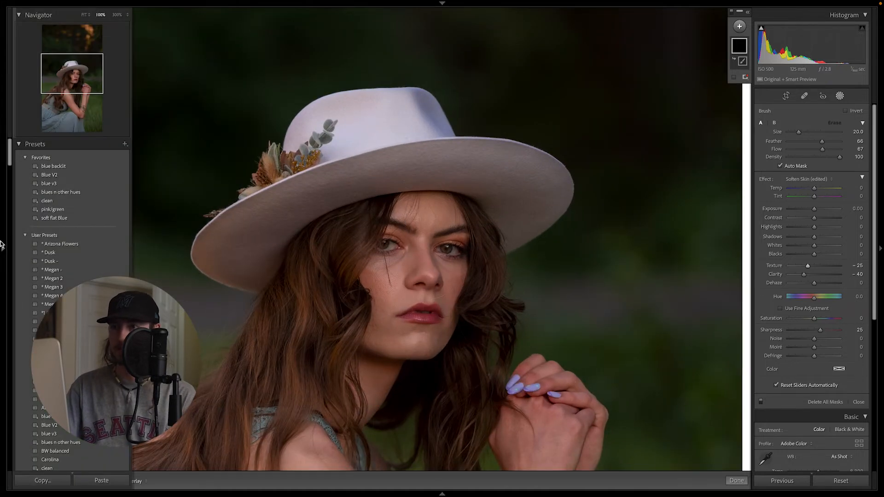
pyautogui.click(129, 17)
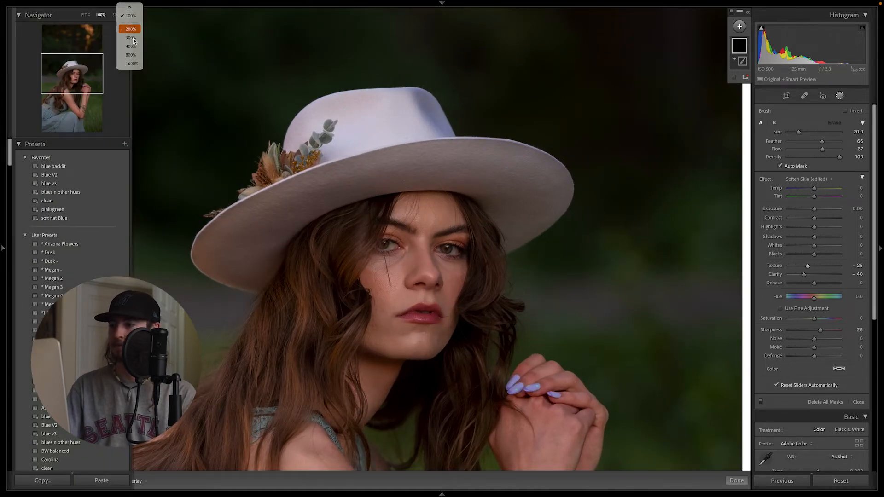
pyautogui.click(130, 27)
pyautogui.moveTo(431, 253); pyautogui.dragTo(449, 213)
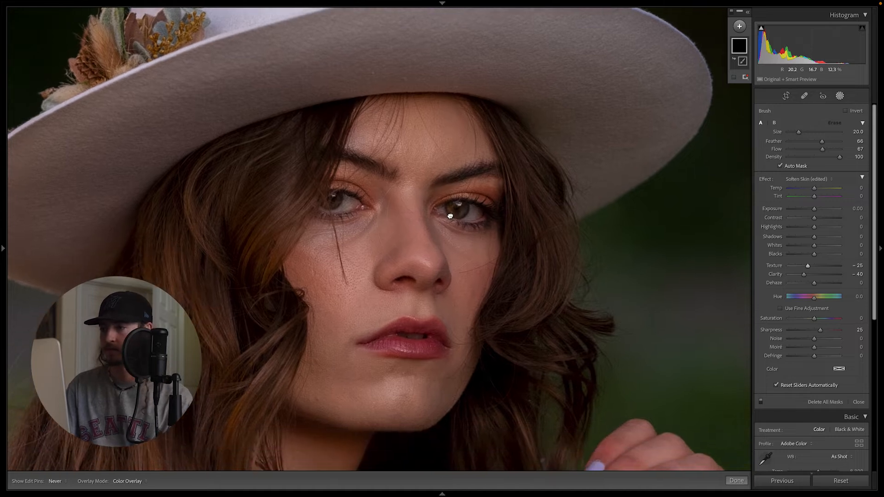
pyautogui.press('[')
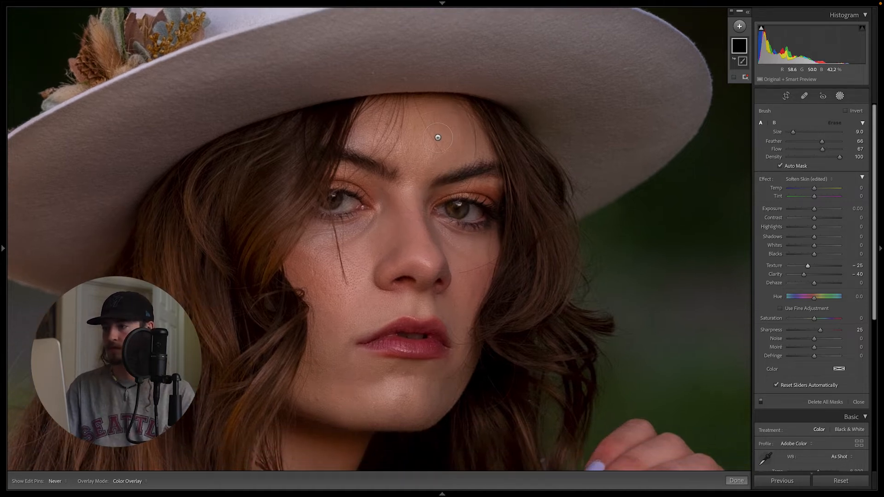
pyautogui.press('alt')
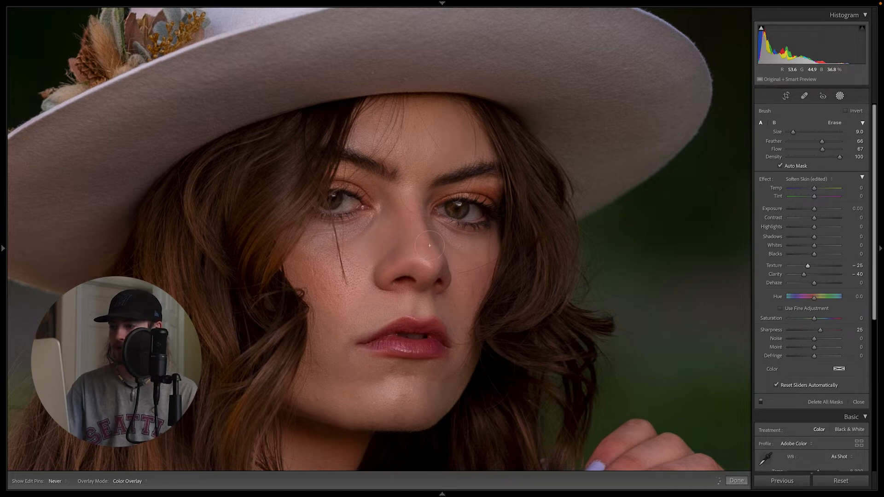
pyautogui.moveTo(418, 244); pyautogui.dragTo(419, 248)
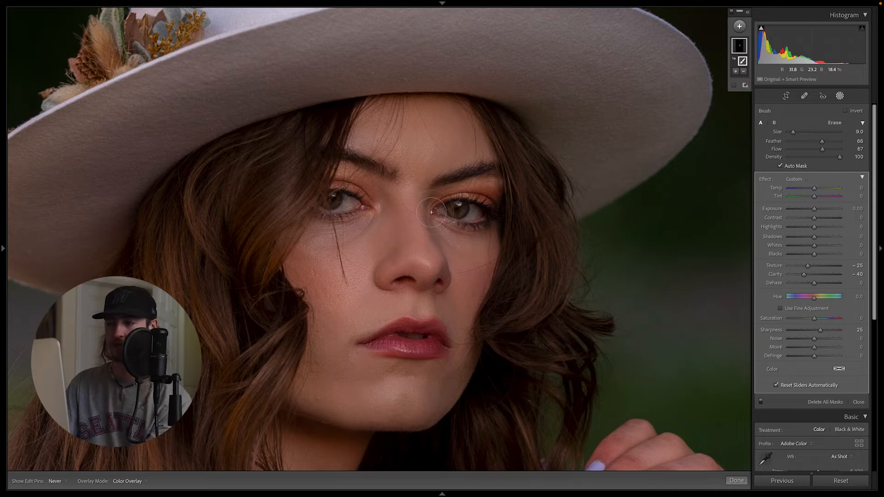
# Turn on the mask overlay and extend the skin softening over the missed parts of the face and the neck.
pyautogui.press('o')
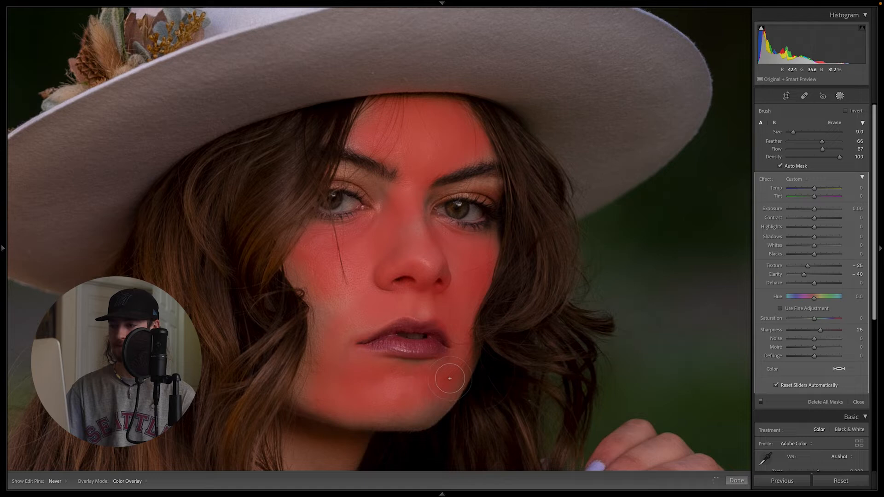
pyautogui.moveTo(350, 315); pyautogui.dragTo(402, 168)
pyautogui.moveTo(396, 312)
pyautogui.mouseDown()
pyautogui.moveTo(364, 290)
pyautogui.moveTo(382, 338)
pyautogui.moveTo(379, 281)
pyautogui.mouseUp()
pyautogui.moveTo(392, 365); pyautogui.dragTo(358, 320)
# Paint the skin-softening mask over the shoulder and arms at 100% zoom and finish masking.
pyautogui.moveTo(2, 244)
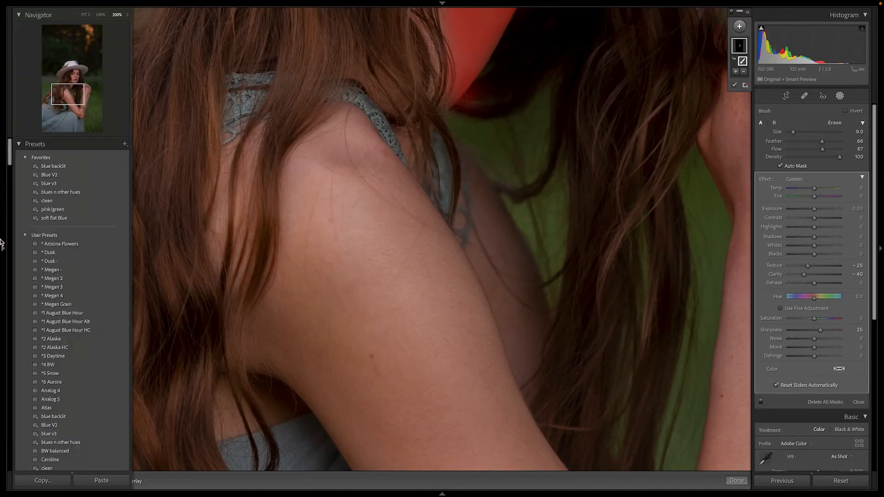
pyautogui.click(99, 16)
pyautogui.moveTo(317, 229)
pyautogui.mouseDown()
pyautogui.moveTo(365, 312)
pyautogui.moveTo(364, 327)
pyautogui.moveTo(405, 382)
pyautogui.moveTo(444, 398)
pyautogui.mouseUp()
pyautogui.moveTo(449, 405); pyautogui.dragTo(449, 300)
pyautogui.moveTo(470, 387)
pyautogui.mouseDown()
pyautogui.moveTo(505, 353)
pyautogui.moveTo(573, 42)
pyautogui.mouseUp()
pyautogui.press('k')
pyautogui.click(527, 191)
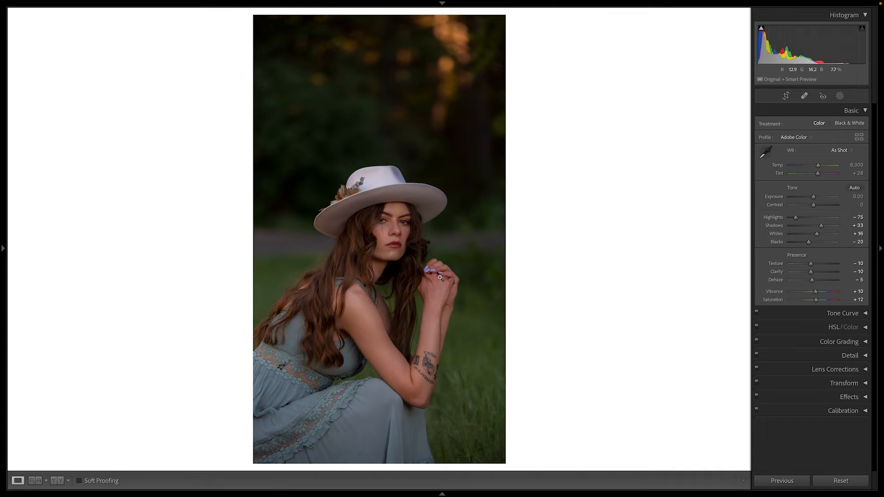
# Zoom in on the woman's face and create a new brush mask with Texture 12 and Clarity 13.
pyautogui.click(350, 209)
pyautogui.moveTo(2, 249)
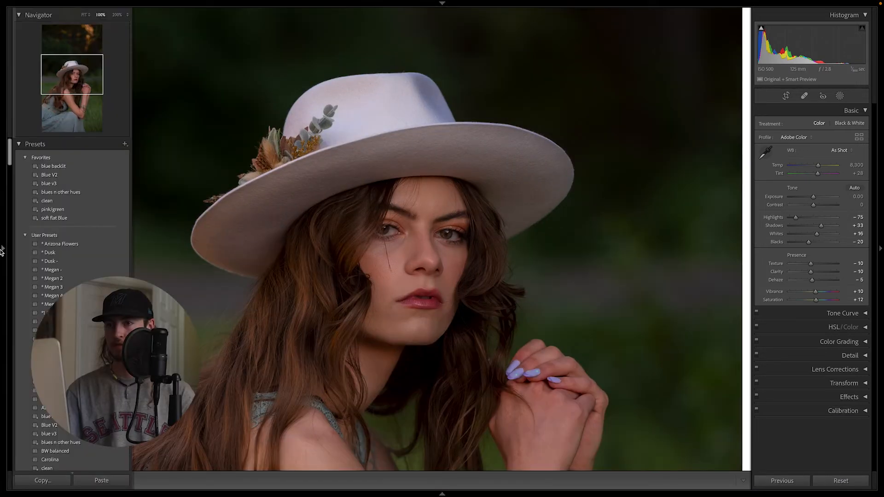
pyautogui.click(119, 16)
pyautogui.moveTo(346, 222); pyautogui.dragTo(300, 247)
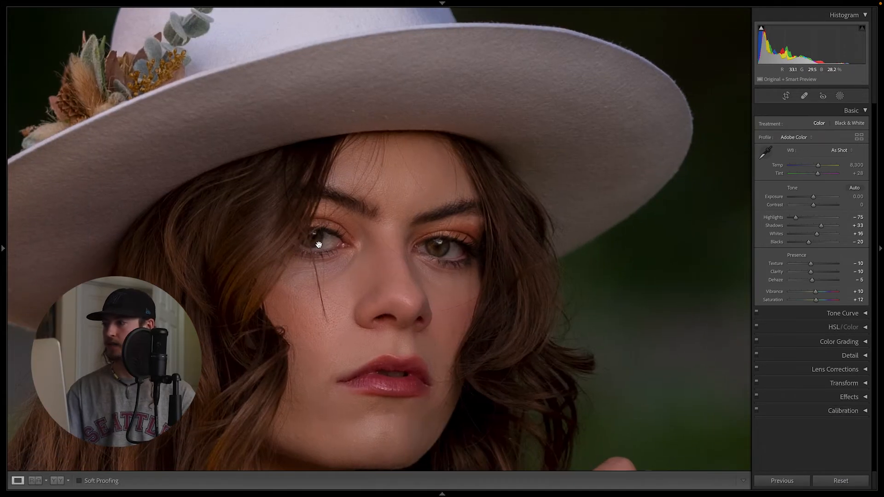
pyautogui.click(839, 96)
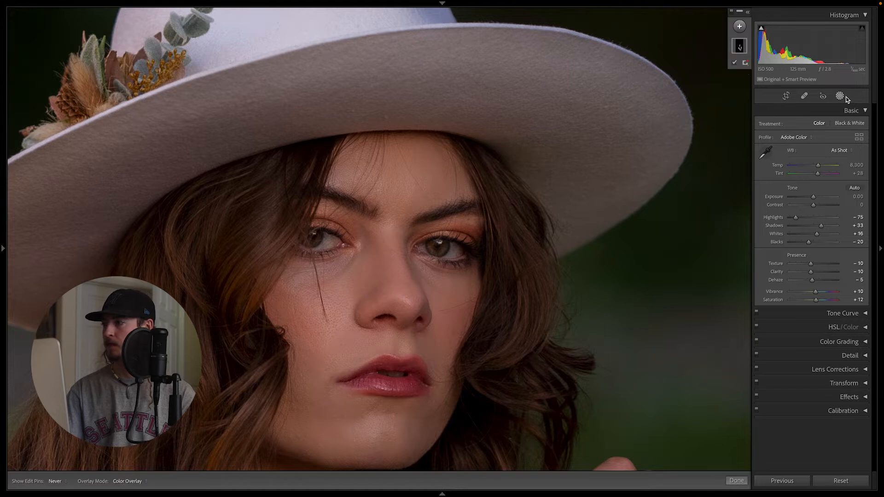
pyautogui.click(740, 26)
pyautogui.click(756, 72)
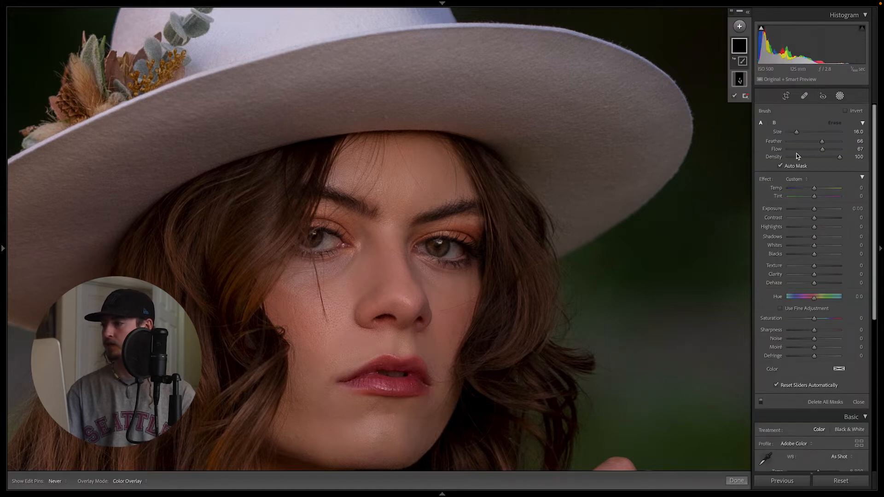
pyautogui.moveTo(814, 274); pyautogui.dragTo(818, 268)
# Paint the texture and clarity mask over both eyebrows and the eyes with a small brush.
pyautogui.scroll(-7, 463, 208)
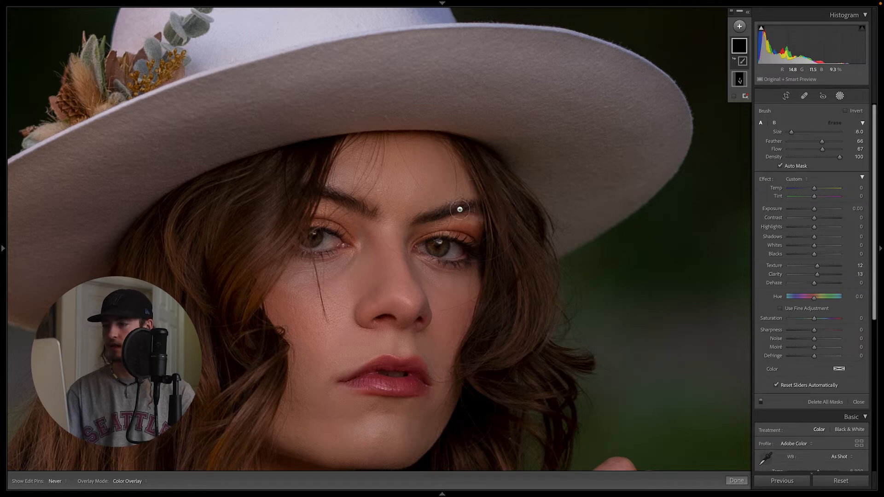
pyautogui.scroll(3, 462, 208)
pyautogui.moveTo(461, 207)
pyautogui.mouseDown()
pyautogui.moveTo(413, 218)
pyautogui.moveTo(476, 206)
pyautogui.mouseUp()
pyautogui.moveTo(436, 237)
pyautogui.mouseDown()
pyautogui.moveTo(463, 241)
pyautogui.moveTo(433, 244)
pyautogui.moveTo(488, 216)
pyautogui.mouseUp()
pyautogui.moveTo(362, 206); pyautogui.dragTo(318, 187)
pyautogui.moveTo(322, 232); pyautogui.dragTo(321, 230)
pyautogui.scroll(4, 230, 203)
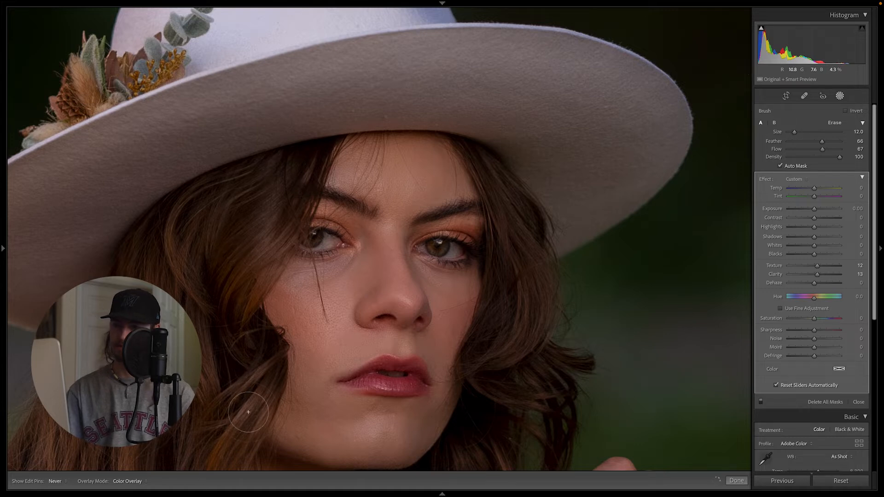
# Create a brush mask from the Teeth Whitening preset with Exposure 0.20 and paint it over the whites of the eyes.
pyautogui.click(739, 27)
pyautogui.click(744, 71)
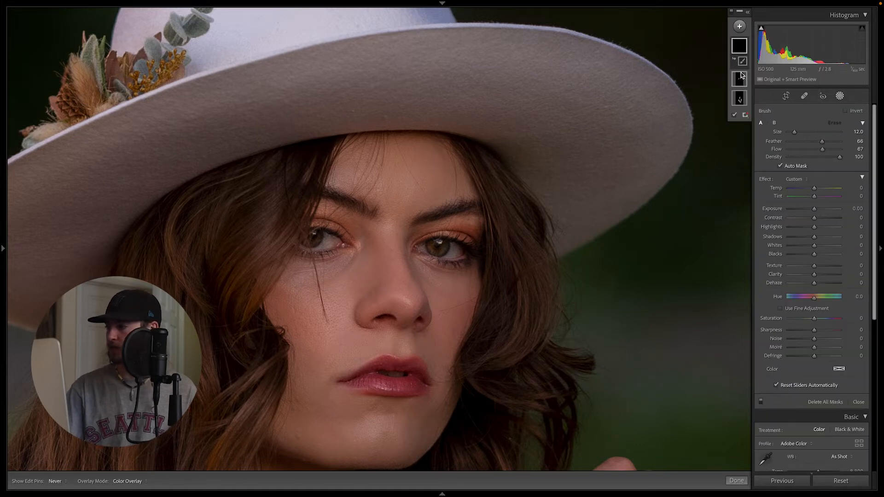
pyautogui.click(794, 180)
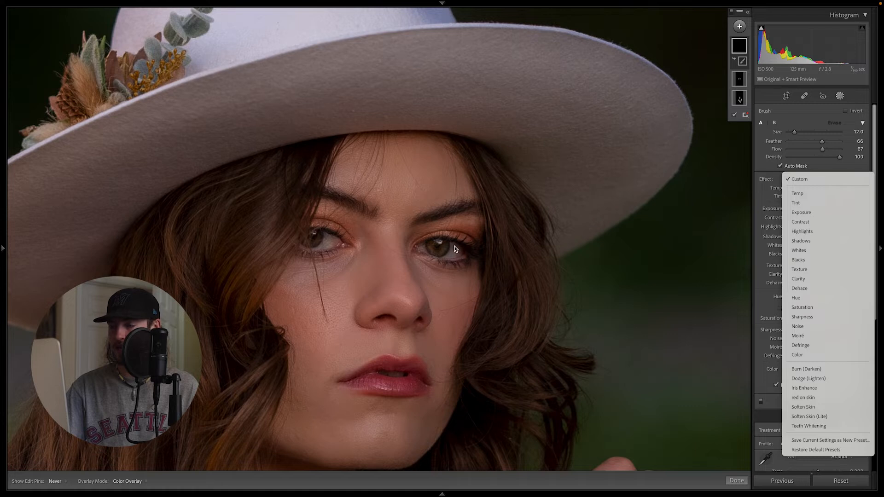
pyautogui.click(807, 426)
pyautogui.moveTo(3, 249)
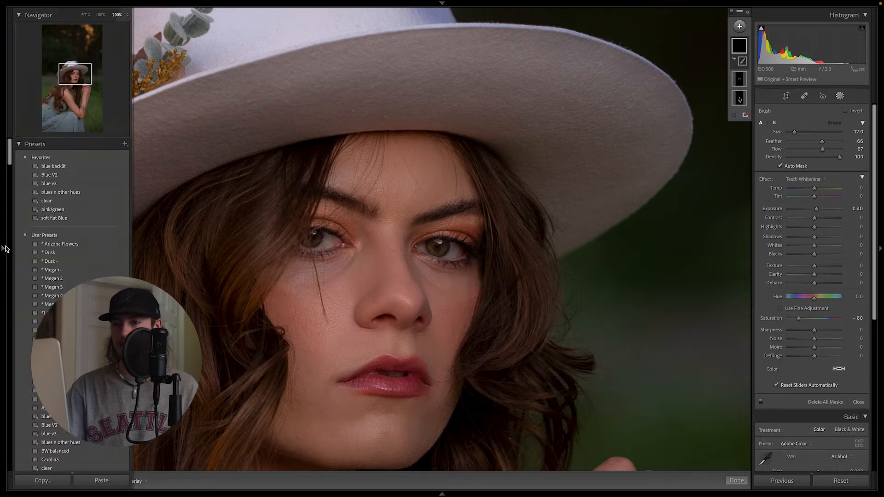
pyautogui.click(125, 16)
pyautogui.click(128, 21)
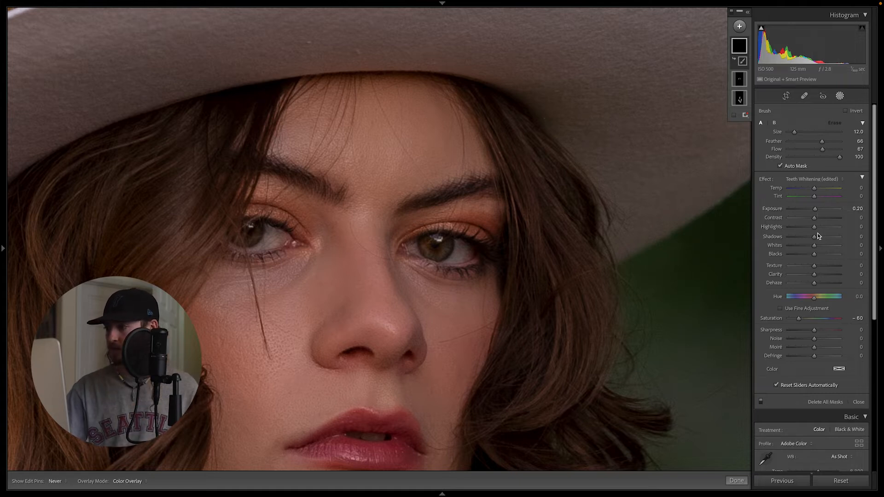
pyautogui.scroll(-10, 457, 252)
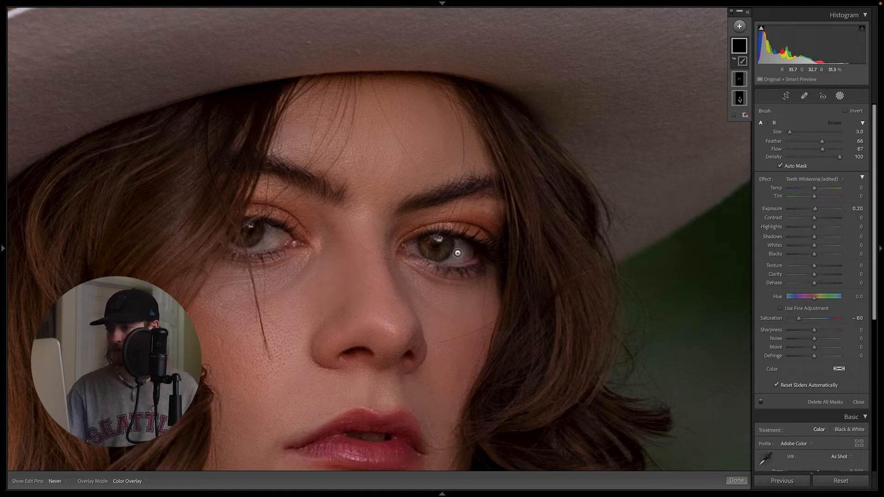
pyautogui.moveTo(458, 257)
pyautogui.mouseDown()
pyautogui.moveTo(450, 261)
pyautogui.moveTo(467, 258)
pyautogui.moveTo(459, 247)
pyautogui.moveTo(469, 250)
pyautogui.moveTo(462, 257)
pyautogui.mouseUp()
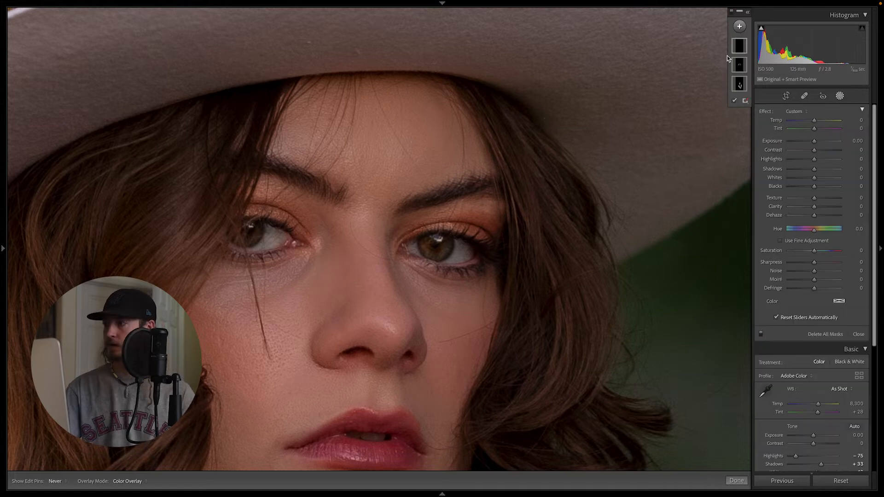
# Create a brush mask from the Iris Enhance preset with Shadows 5 and Exposure 0.15.
pyautogui.click(739, 27)
pyautogui.click(752, 71)
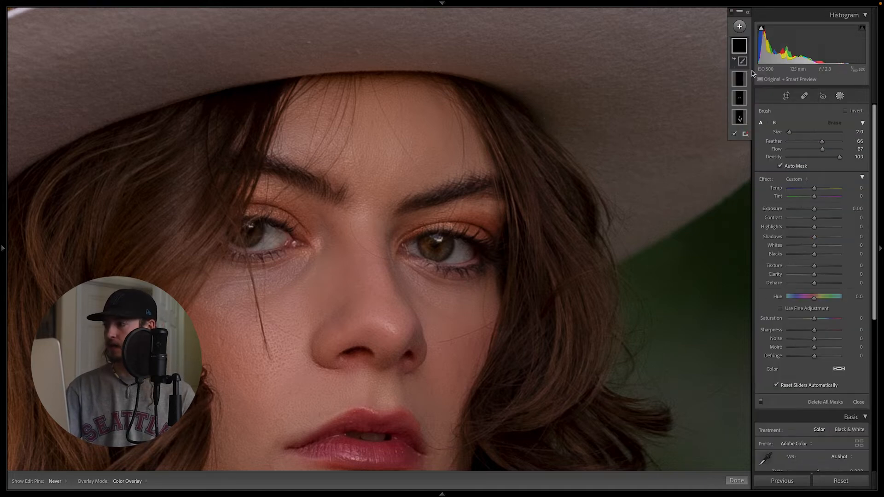
pyautogui.click(791, 180)
pyautogui.click(778, 225)
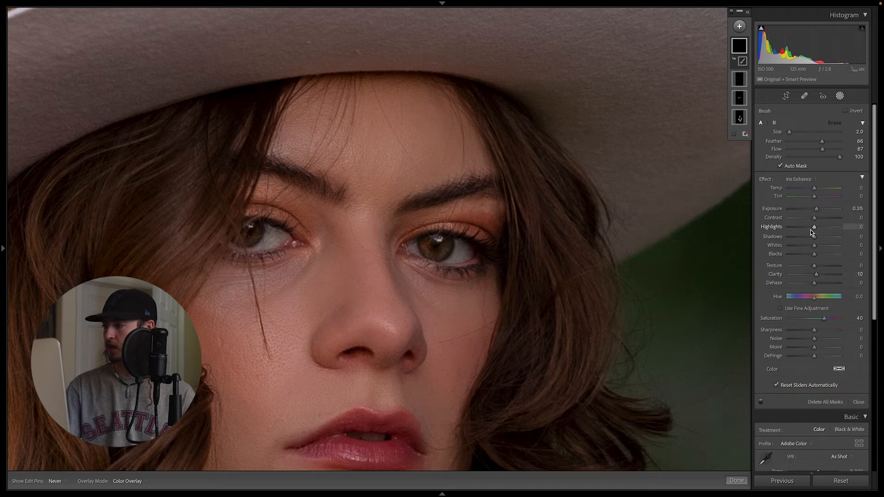
pyautogui.moveTo(813, 239); pyautogui.dragTo(816, 237)
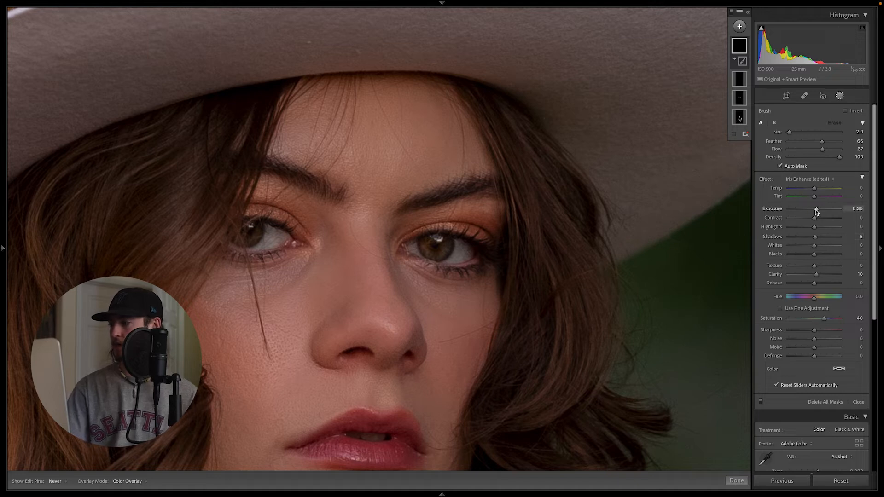
pyautogui.moveTo(816, 209); pyautogui.dragTo(814, 209)
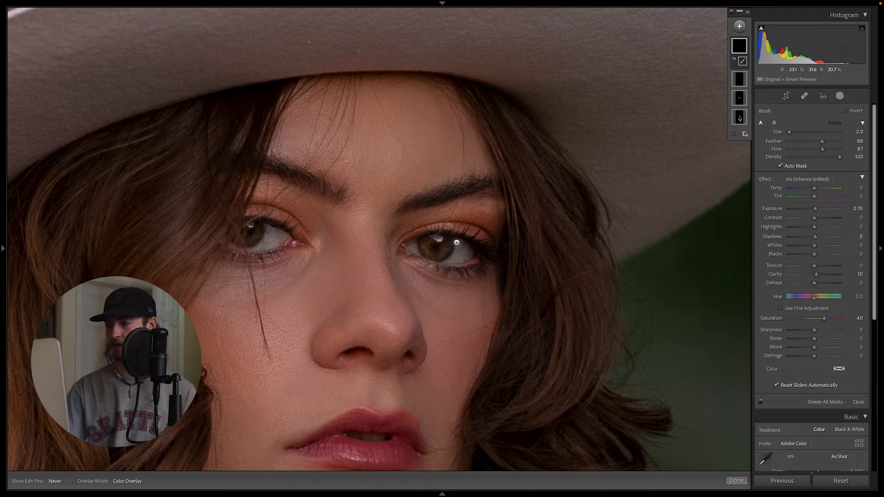
# Paint the iris enhancement over both irises, finish masking and return to the full portrait view.
pyautogui.moveTo(445, 240); pyautogui.dragTo(439, 238)
pyautogui.moveTo(251, 236); pyautogui.dragTo(249, 236)
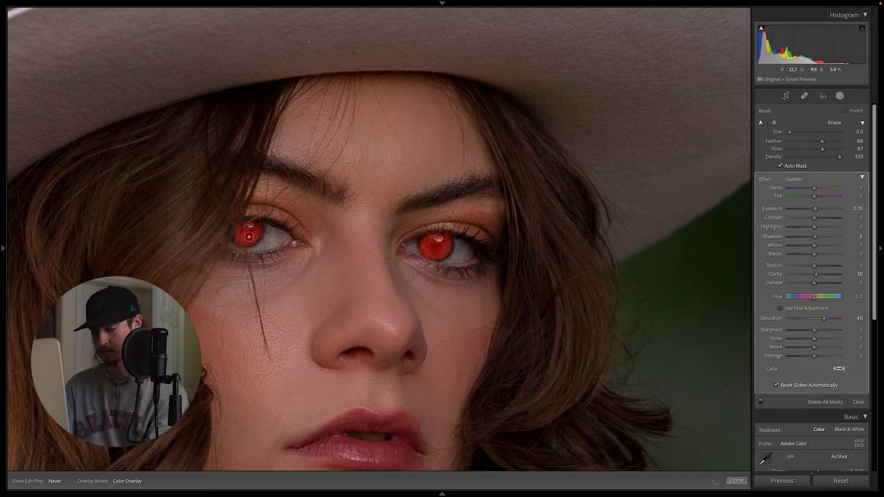
pyautogui.press('Escape')
pyautogui.click(428, 247)
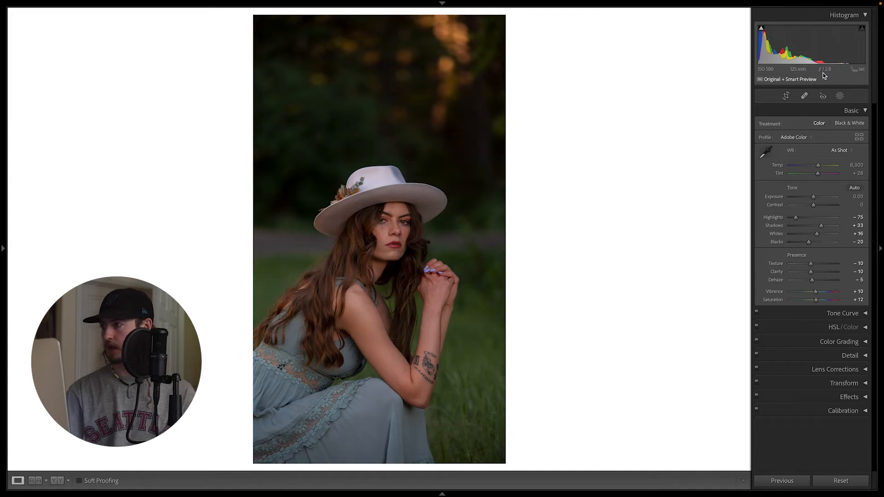
# Heal the blemishes and stray hairs on the jaw with a size 20 spot removal brush and on both cheeks with size 17.
pyautogui.click(786, 97)
pyautogui.click(839, 96)
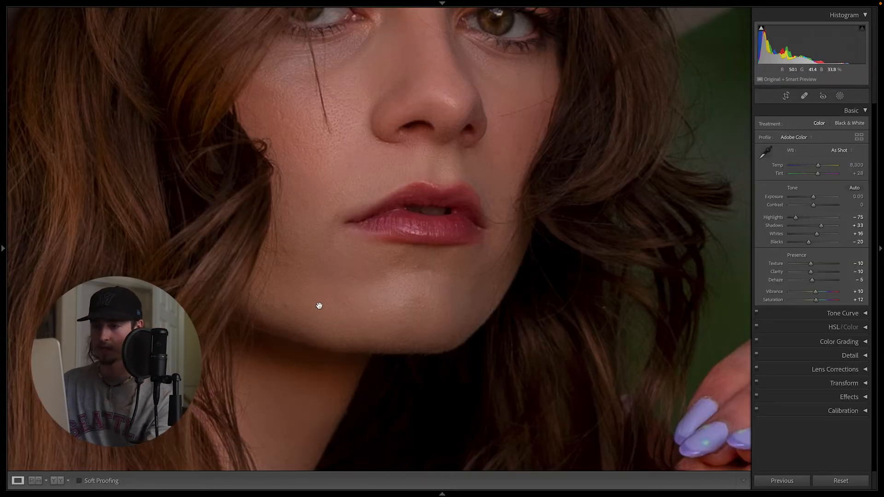
pyautogui.press('q')
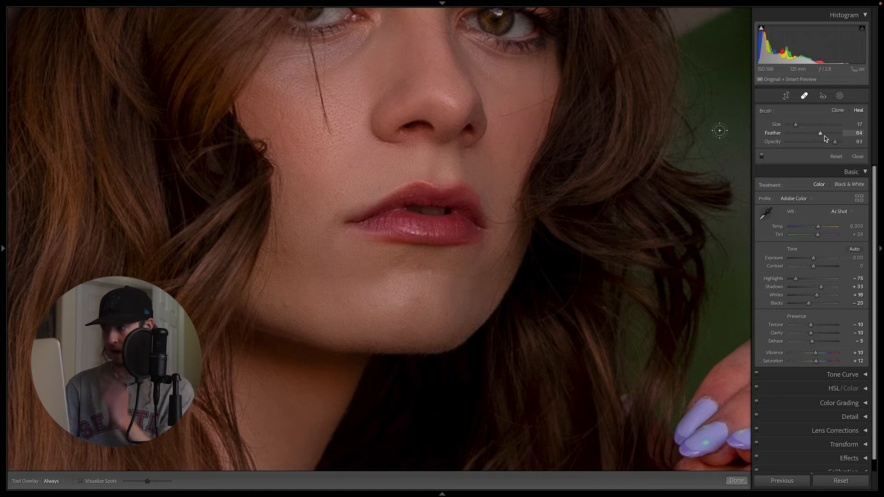
pyautogui.scroll(2, 284, 304)
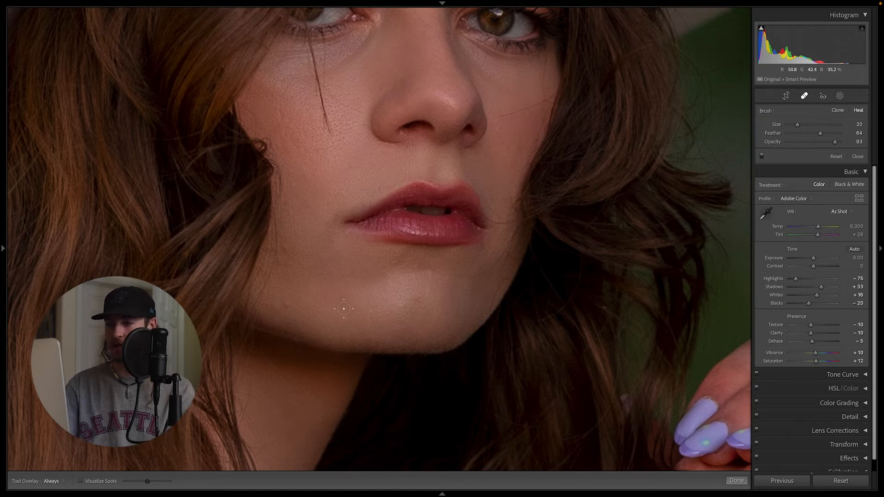
pyautogui.click(284, 305)
pyautogui.moveTo(288, 248); pyautogui.dragTo(288, 266)
pyautogui.moveTo(265, 279)
pyautogui.mouseDown()
pyautogui.moveTo(284, 268)
pyautogui.moveTo(309, 280)
pyautogui.mouseUp()
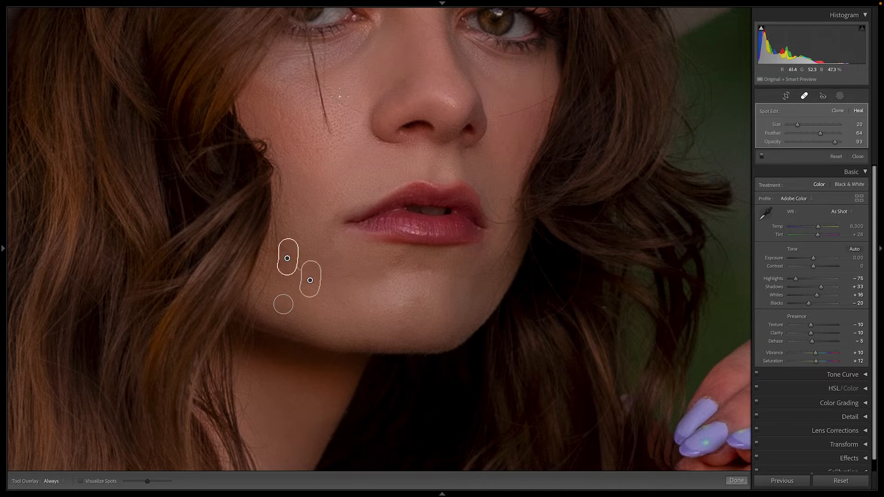
pyautogui.moveTo(356, 110); pyautogui.dragTo(332, 92)
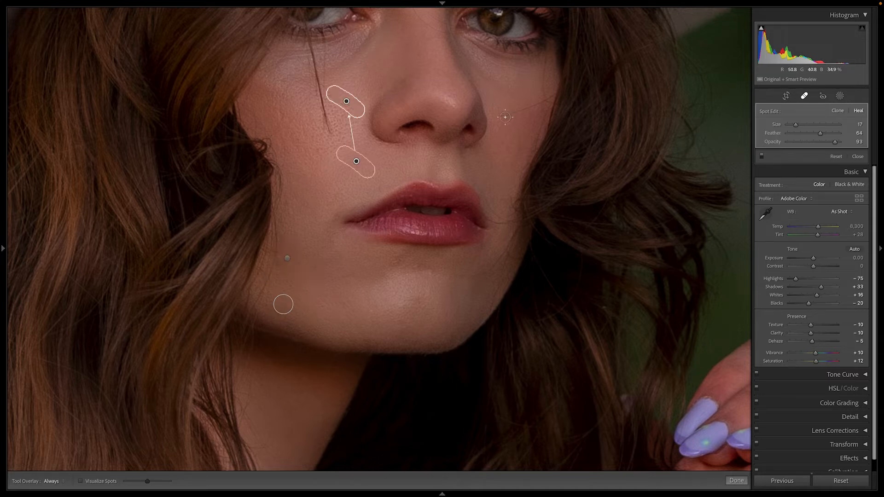
pyautogui.moveTo(503, 116); pyautogui.dragTo(532, 104)
# Heal the blemishes on the forehead above the eyebrow with a size 17 brush.
pyautogui.moveTo(495, 275); pyautogui.dragTo(507, 471)
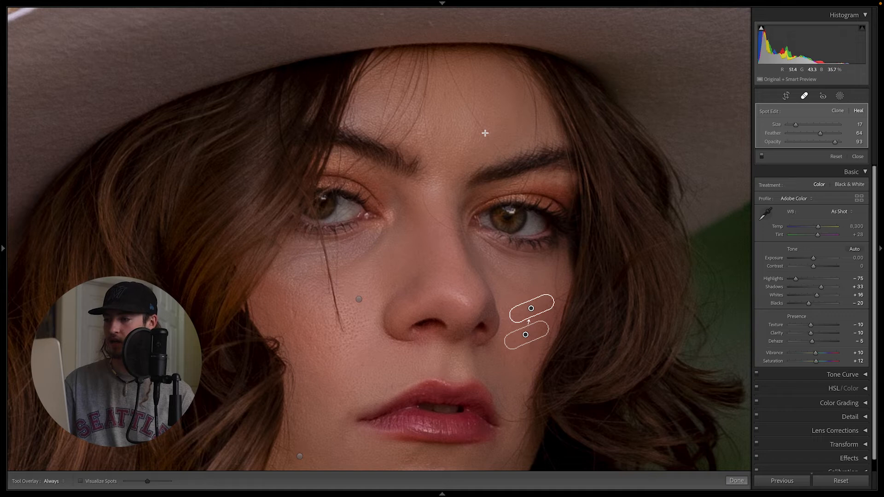
pyautogui.moveTo(484, 133); pyautogui.dragTo(485, 133)
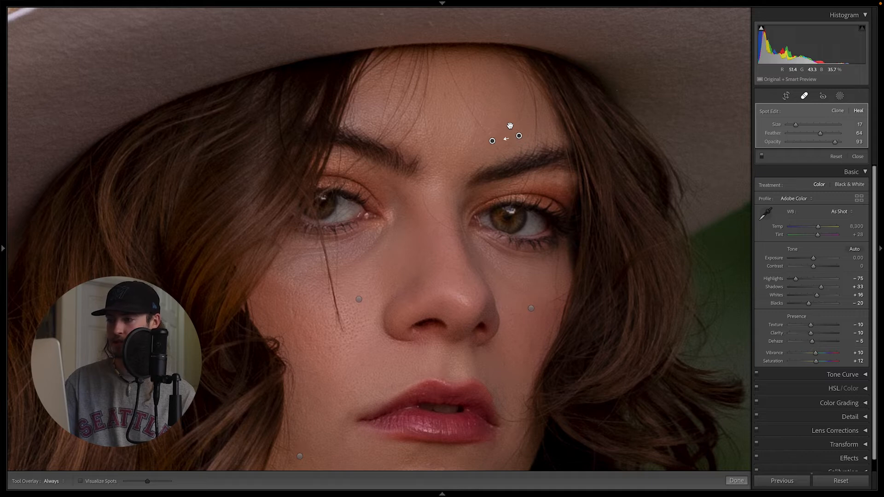
pyautogui.click(471, 110)
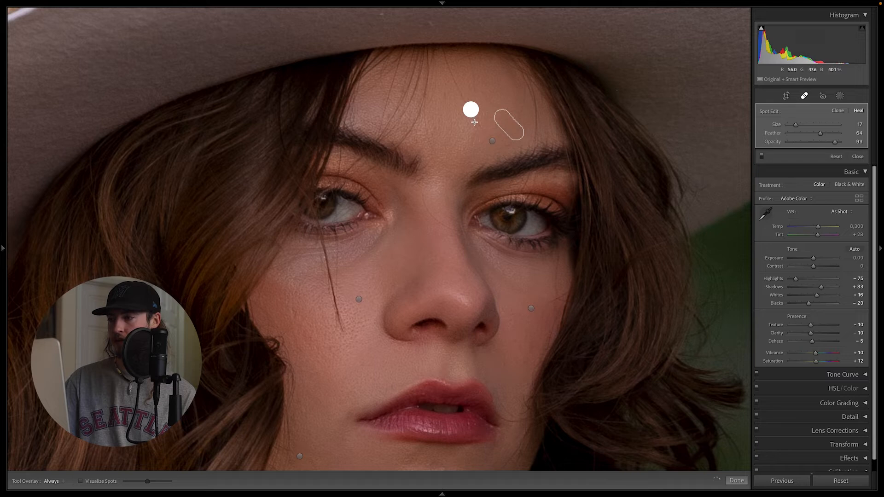
pyautogui.moveTo(484, 130); pyautogui.dragTo(483, 130)
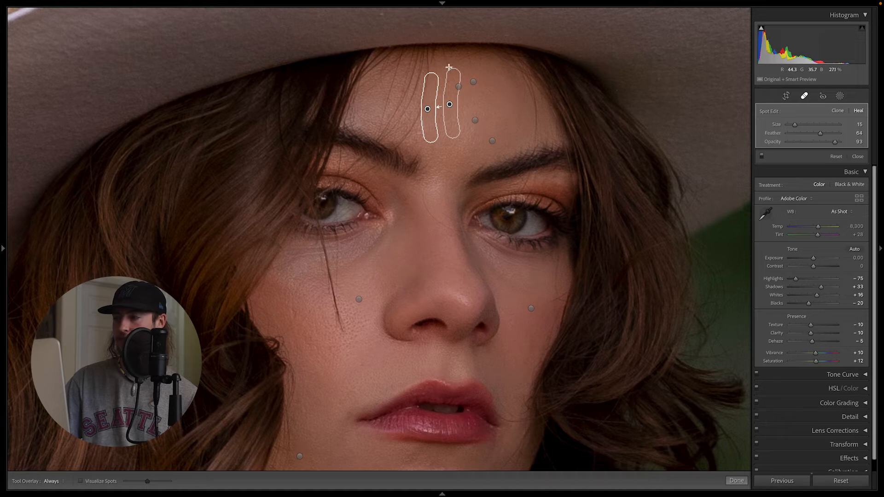
# Heal the stray hairs across the upper forehead and along the hairline with a smaller healing brush.
pyautogui.moveTo(449, 64); pyautogui.dragTo(482, 63)
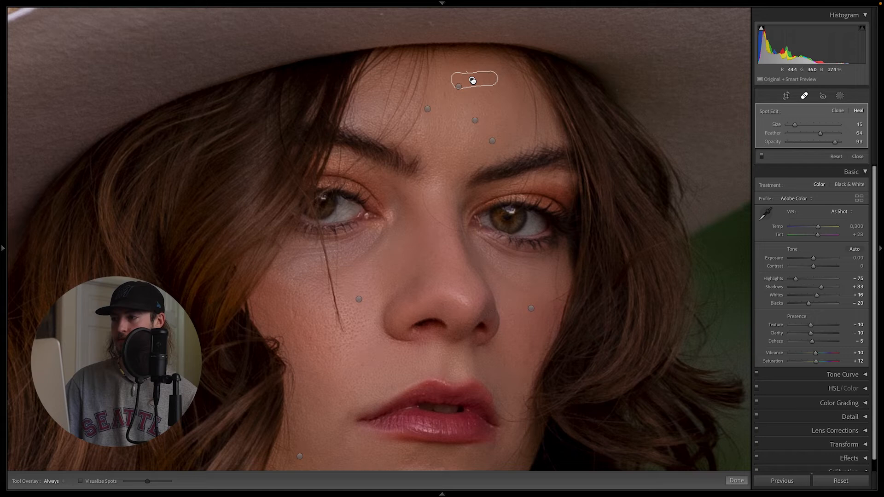
pyautogui.moveTo(428, 66)
pyautogui.mouseDown()
pyautogui.moveTo(409, 128)
pyautogui.moveTo(404, 102)
pyautogui.mouseUp()
pyautogui.moveTo(414, 68)
pyautogui.mouseDown()
pyautogui.moveTo(381, 129)
pyautogui.moveTo(400, 136)
pyautogui.mouseUp()
pyautogui.moveTo(493, 140); pyautogui.dragTo(391, 113)
pyautogui.moveTo(441, 65)
pyautogui.mouseDown()
pyautogui.moveTo(388, 60)
pyautogui.moveTo(368, 87)
pyautogui.mouseUp()
pyautogui.press('q')
pyautogui.press('q')
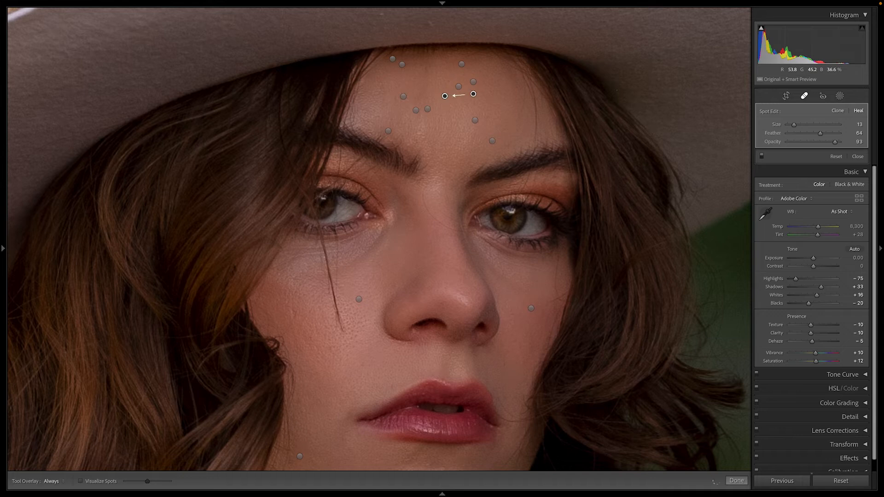
# Heal the spots on the bridge of the nose and below the eye with a size 13 brush.
pyautogui.moveTo(434, 212)
pyautogui.mouseDown()
pyautogui.moveTo(446, 227)
pyautogui.moveTo(451, 215)
pyautogui.mouseUp()
pyautogui.click(555, 288)
pyautogui.scroll(-5, 547, 300)
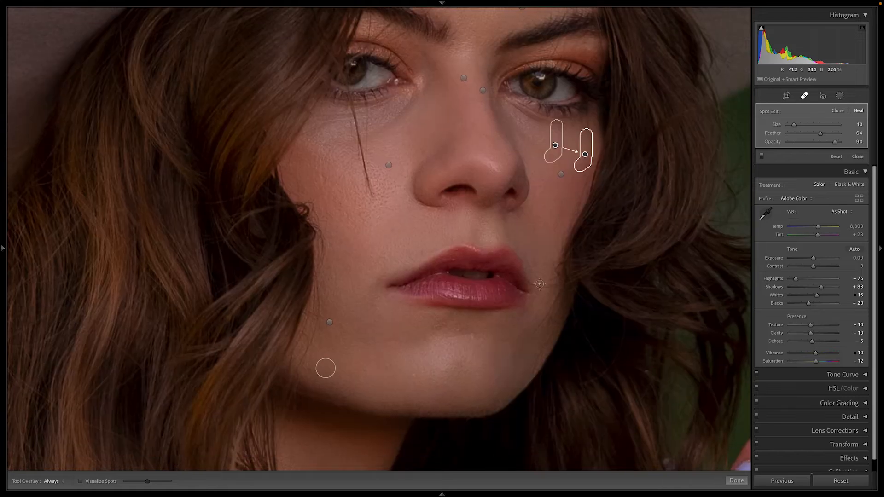
# Heal the remaining spots around the mouth and chin, close spot removal and return to the full portrait view.
pyautogui.moveTo(535, 330); pyautogui.dragTo(502, 339)
pyautogui.press('q')
pyautogui.click(522, 357)
pyautogui.click(426, 288)
pyautogui.press('q')
pyautogui.moveTo(364, 184); pyautogui.dragTo(413, 220)
pyautogui.press('q')
pyautogui.click(405, 230)
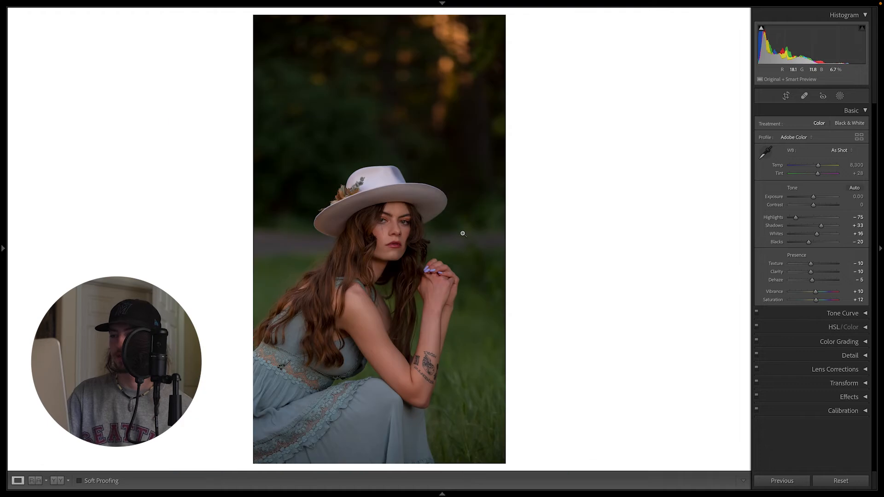
pyautogui.click(392, 211)
pyautogui.moveTo(391, 211); pyautogui.dragTo(402, 88)
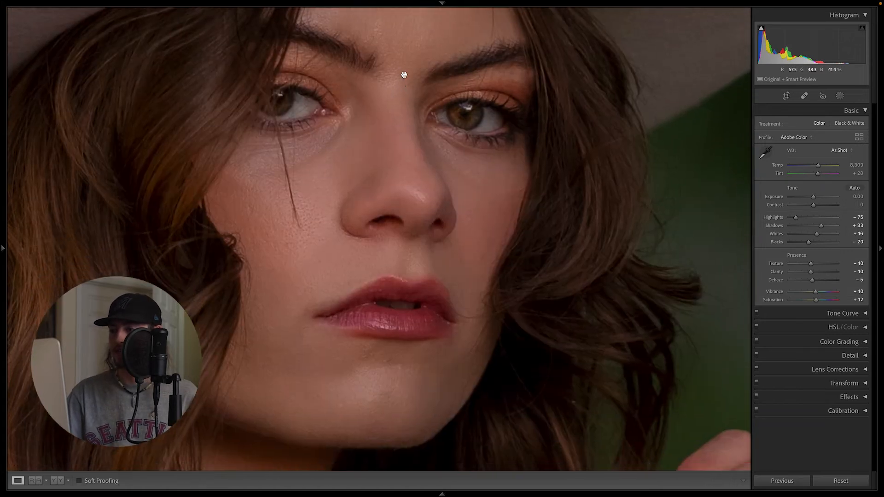
pyautogui.moveTo(389, 235); pyautogui.dragTo(406, 148)
pyautogui.click(406, 148)
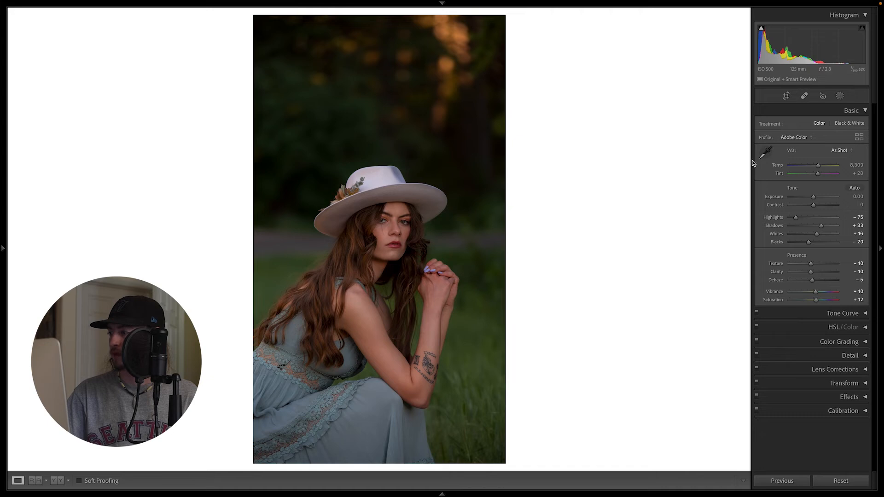
# Bring up the HSL saturation controls and raise the red saturation to +100.
pyautogui.click(866, 327)
pyautogui.scroll(-1, 810, 300)
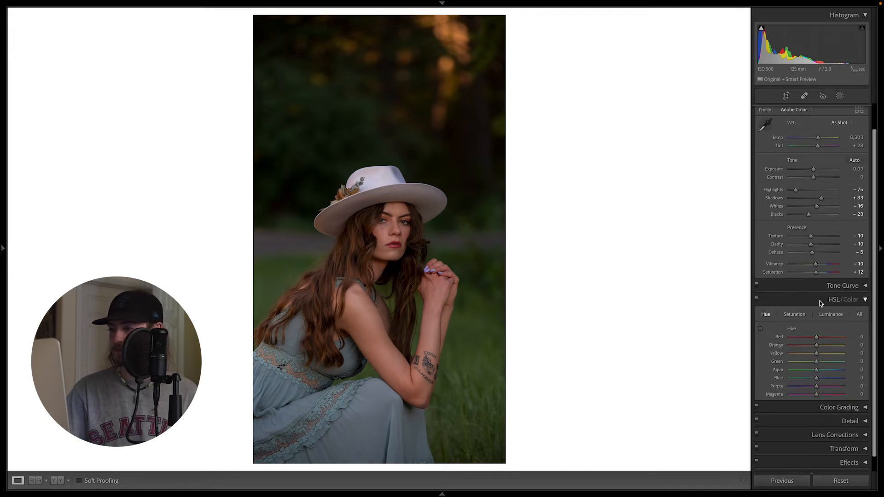
pyautogui.scroll(-1, 818, 291)
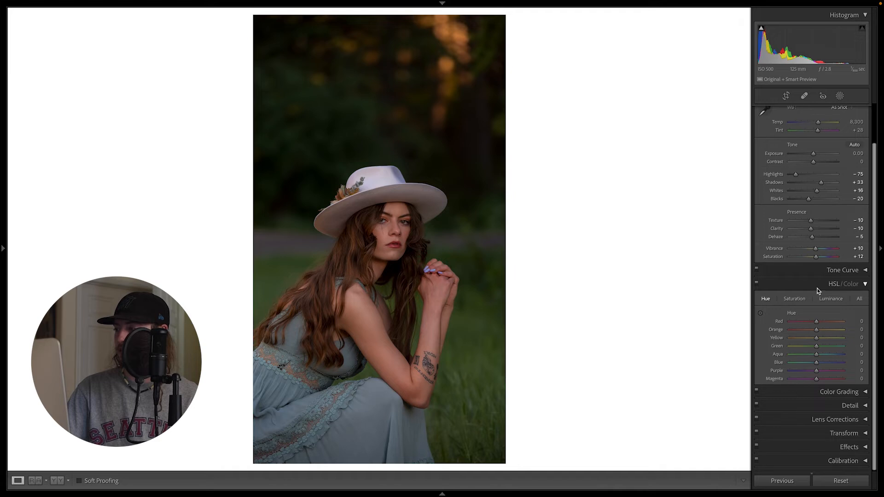
pyautogui.click(831, 299)
pyautogui.click(802, 299)
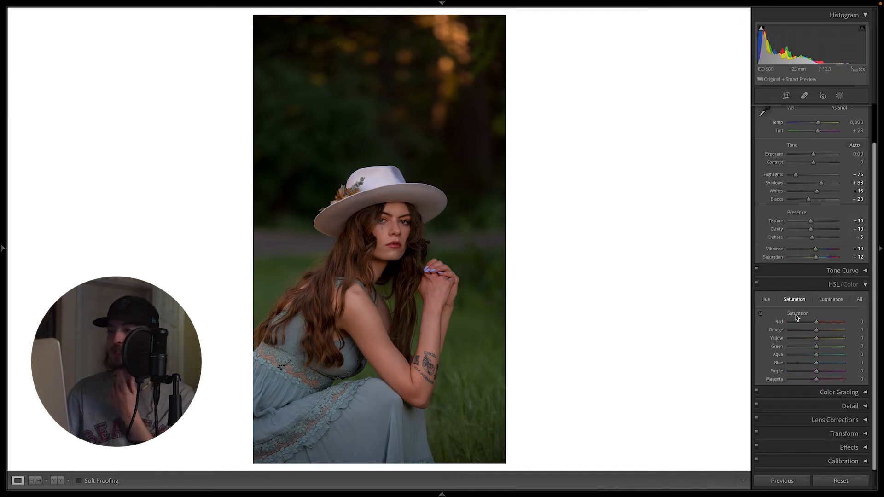
pyautogui.moveTo(817, 321)
pyautogui.mouseDown()
pyautogui.moveTo(830, 325)
pyautogui.moveTo(810, 324)
pyautogui.mouseUp()
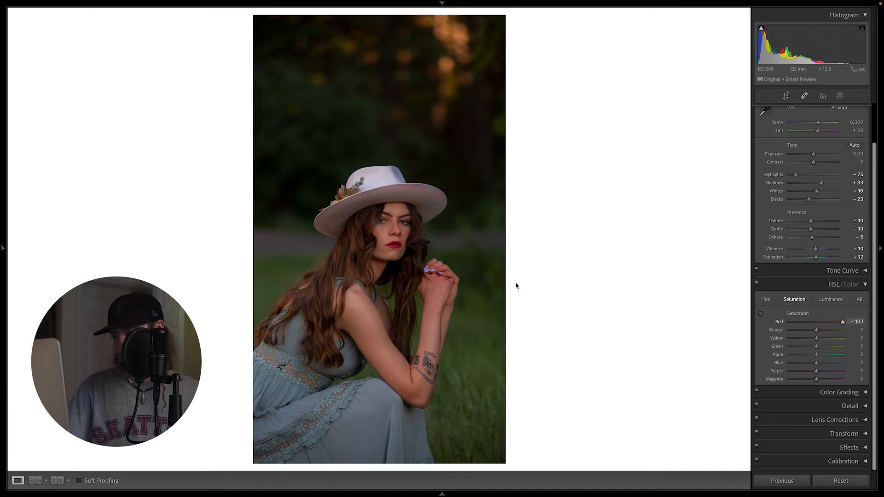
# Examine where red shows up in the portrait: the hat brim, the hands and the path in the background.
pyautogui.click(438, 280)
pyautogui.moveTo(514, 305); pyautogui.dragTo(572, 358)
pyautogui.moveTo(307, 136); pyautogui.dragTo(277, 320)
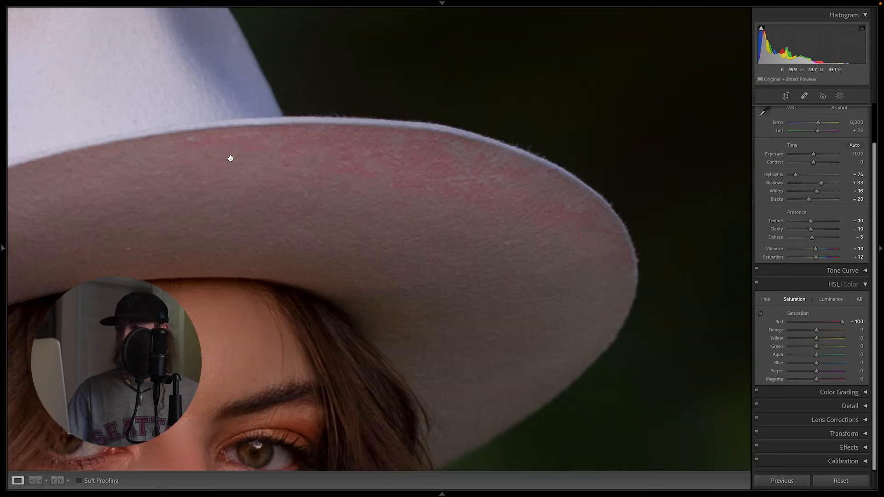
pyautogui.click(202, 158)
pyautogui.click(405, 222)
pyautogui.hotkey('ctrl', '-')
pyautogui.click(411, 255)
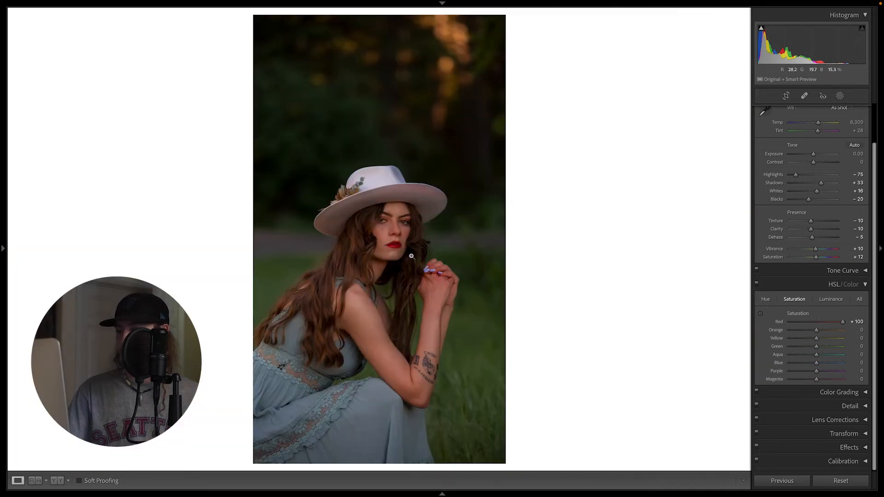
pyautogui.click(411, 256)
pyautogui.moveTo(291, 222); pyautogui.dragTo(208, 172)
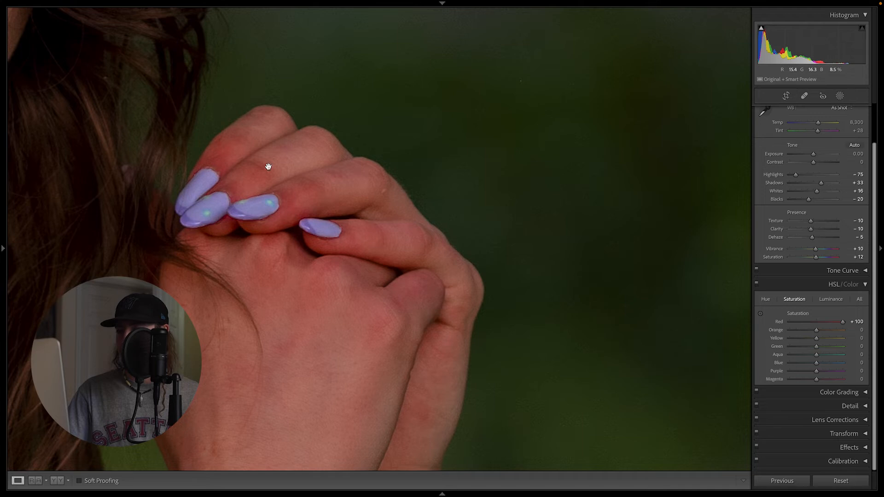
pyautogui.click(293, 262)
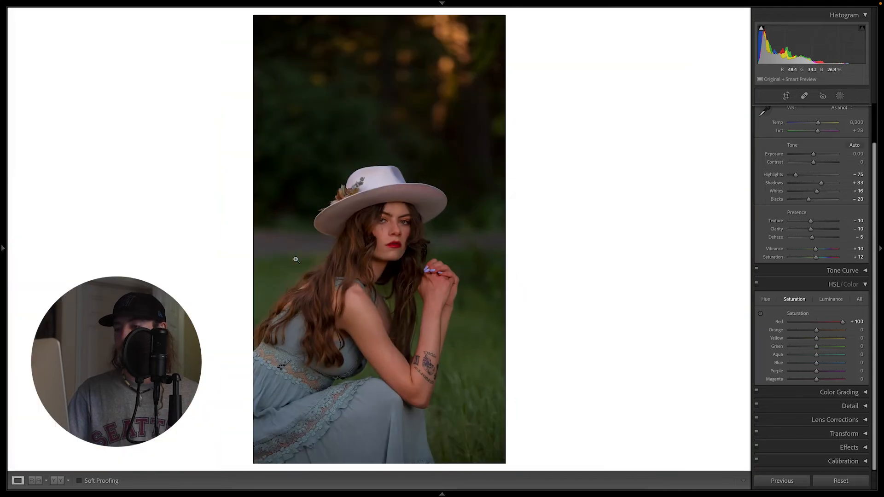
pyautogui.click(276, 240)
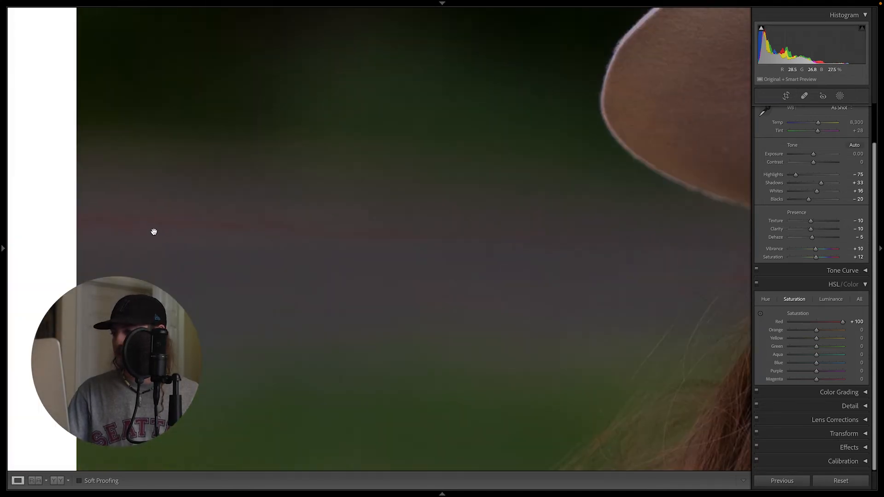
pyautogui.click(521, 258)
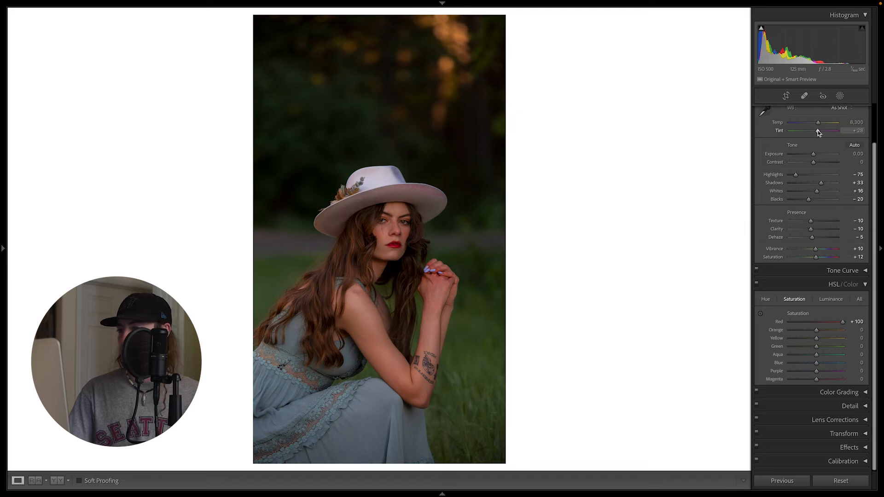
# Set the white balance tint to +18 and check the color of the background path.
pyautogui.moveTo(817, 131); pyautogui.dragTo(816, 130)
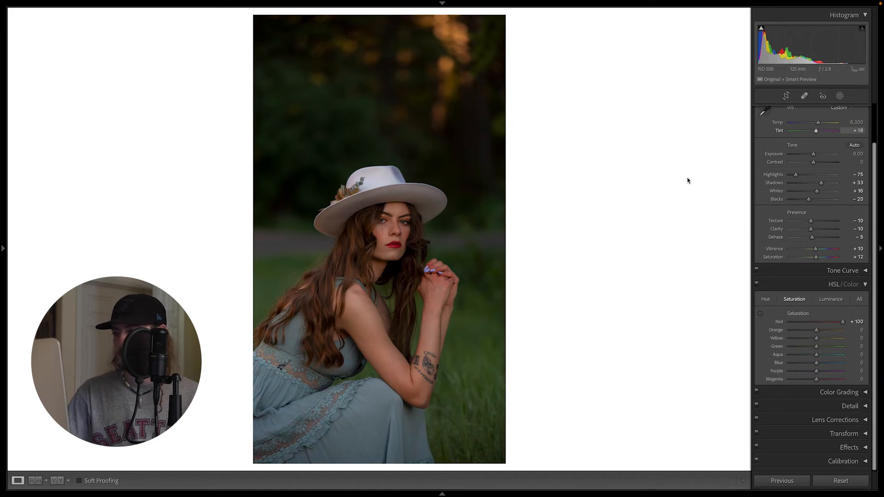
pyautogui.moveTo(297, 232); pyautogui.dragTo(410, 135)
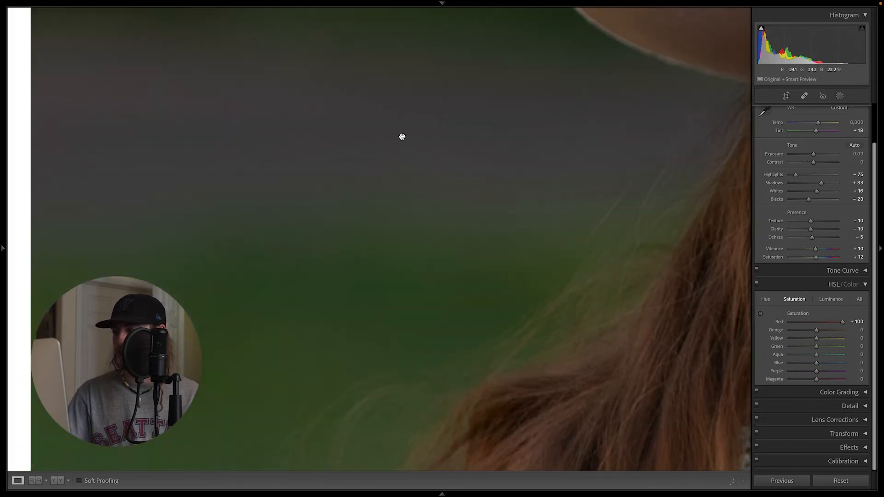
pyautogui.click(448, 293)
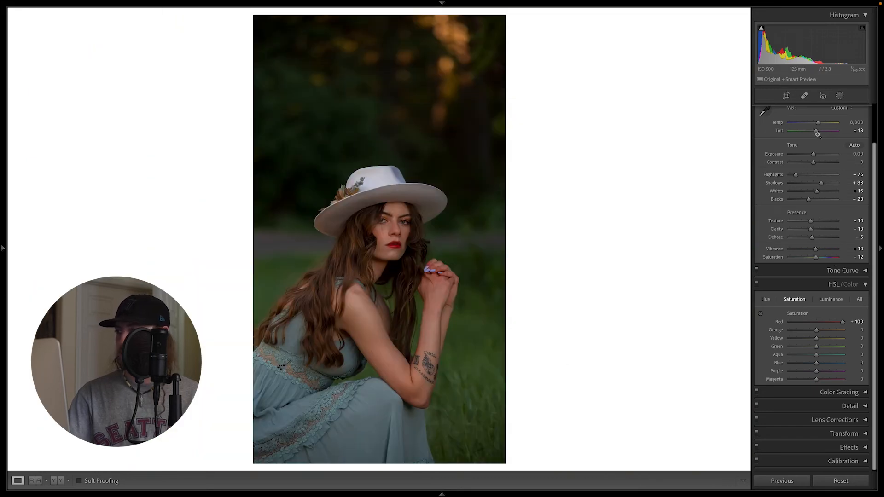
pyautogui.click(433, 184)
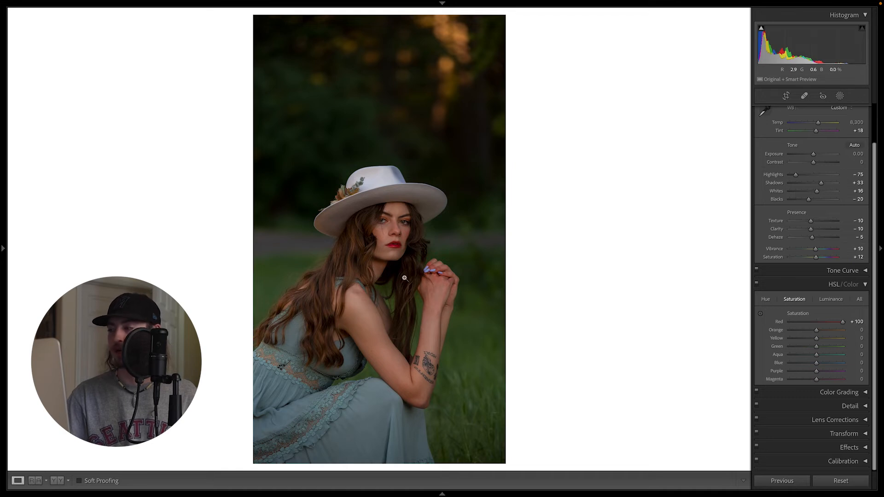
# Set HSL saturation to red +20, orange +4, yellow -13, green -18, aqua -27, blue -22, purple -7 and magenta -8.
pyautogui.moveTo(828, 325); pyautogui.dragTo(817, 326)
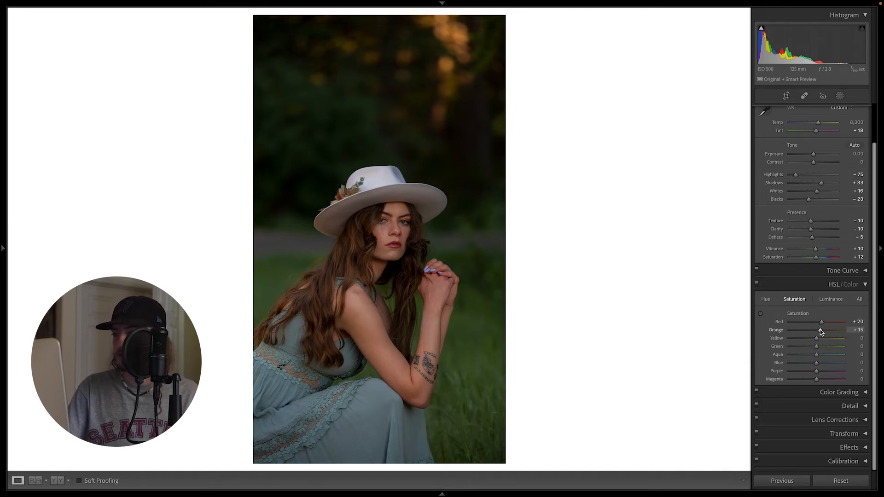
pyautogui.moveTo(836, 329); pyautogui.dragTo(818, 329)
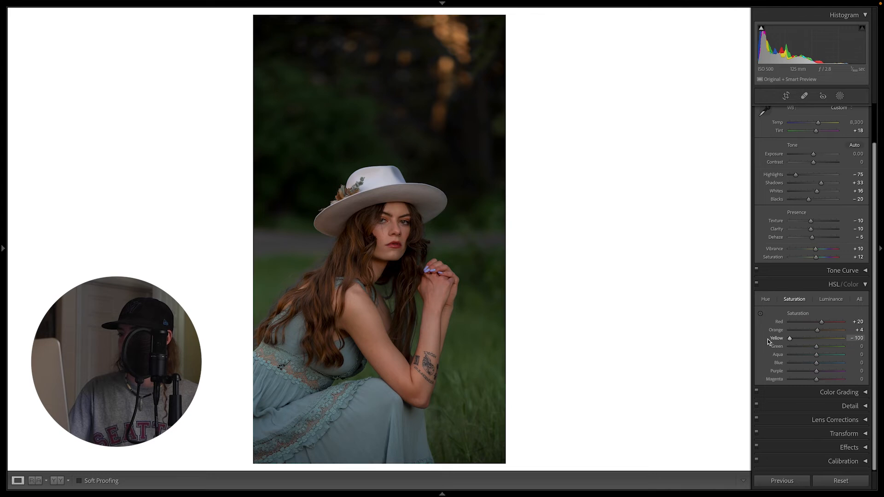
pyautogui.click(351, 276)
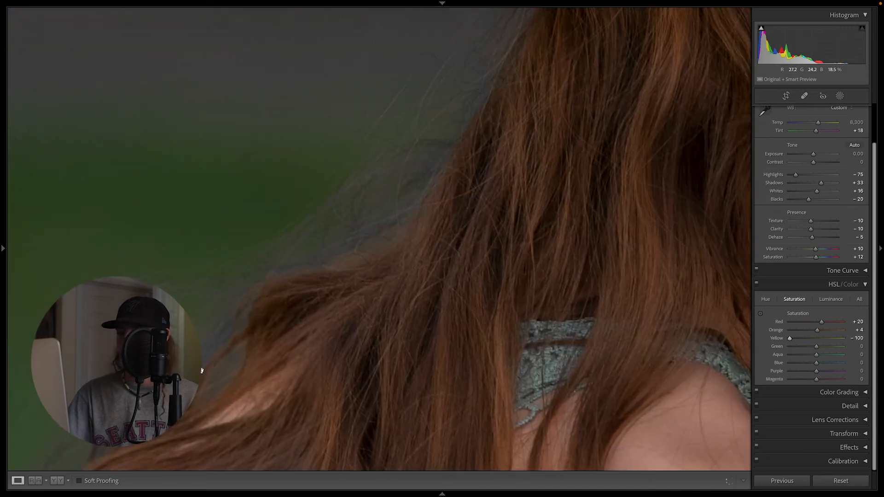
pyautogui.moveTo(789, 338); pyautogui.dragTo(809, 340)
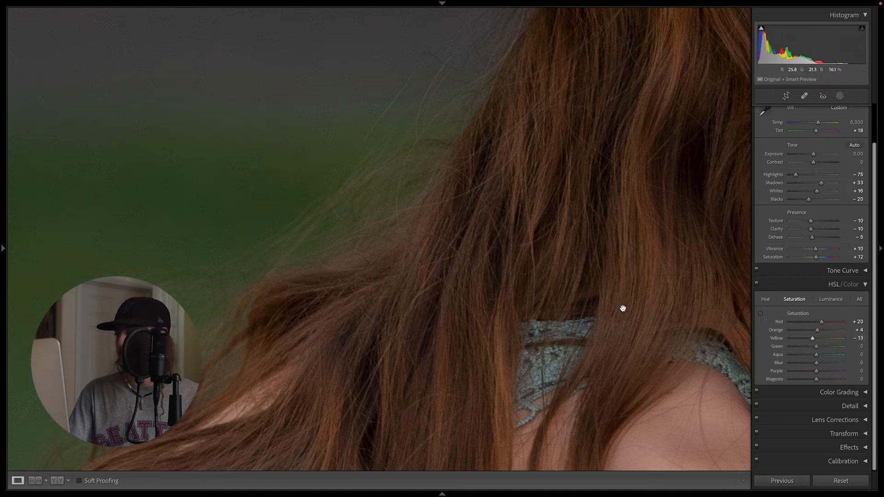
pyautogui.click(359, 242)
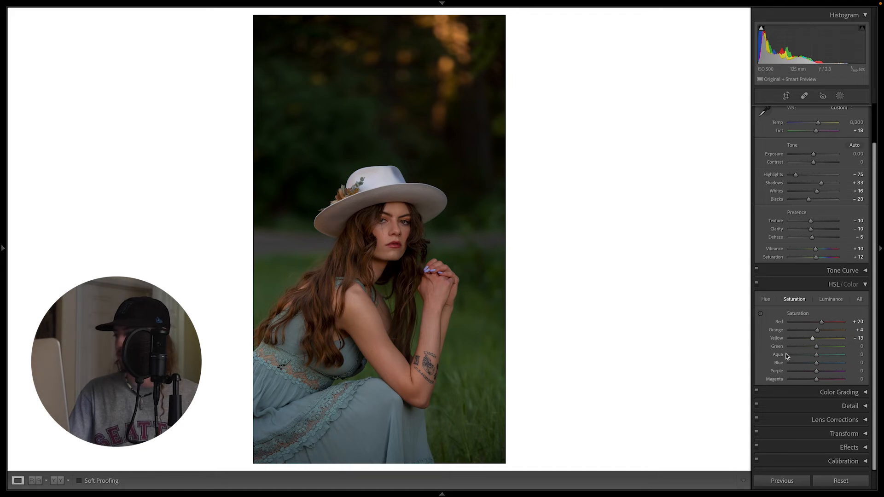
pyautogui.moveTo(816, 347); pyautogui.dragTo(813, 356)
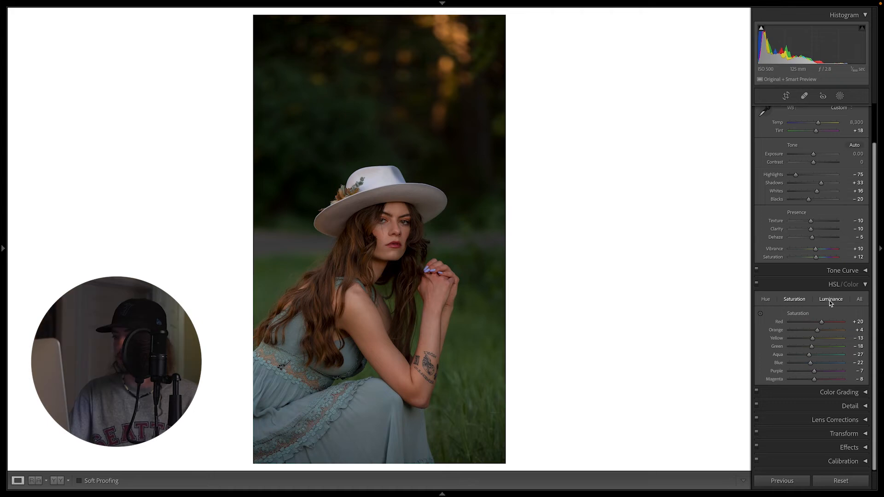
# Lower the HSL red luminance to -65, judging the effect on the lips up close.
pyautogui.click(829, 300)
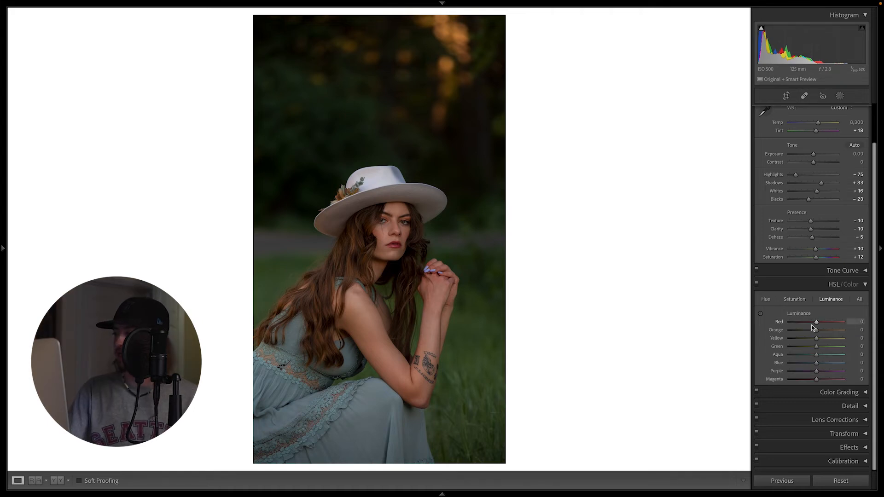
pyautogui.moveTo(814, 323); pyautogui.dragTo(801, 323)
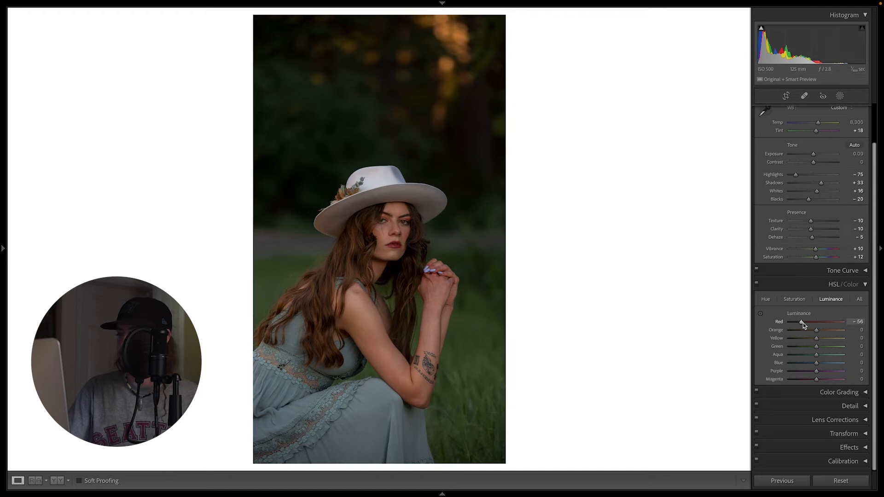
pyautogui.click(401, 239)
pyautogui.moveTo(543, 327); pyautogui.dragTo(388, 271)
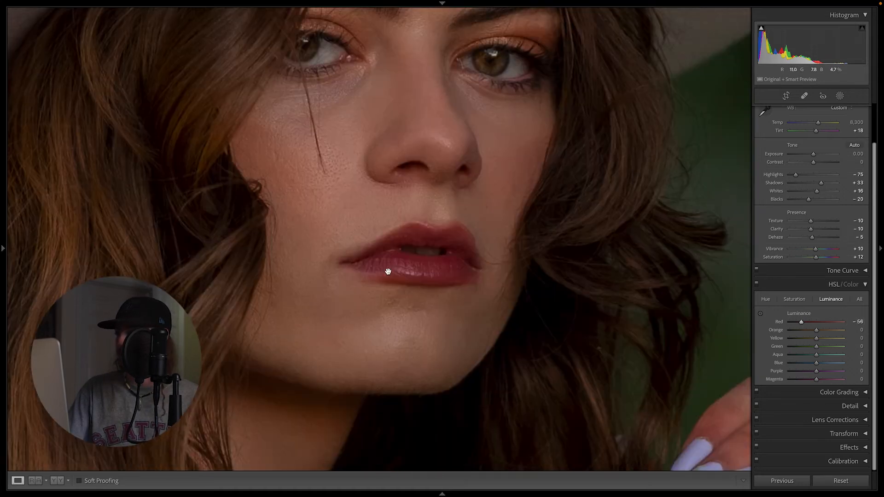
pyautogui.moveTo(801, 322)
pyautogui.mouseDown()
pyautogui.moveTo(830, 325)
pyautogui.moveTo(802, 324)
pyautogui.mouseUp()
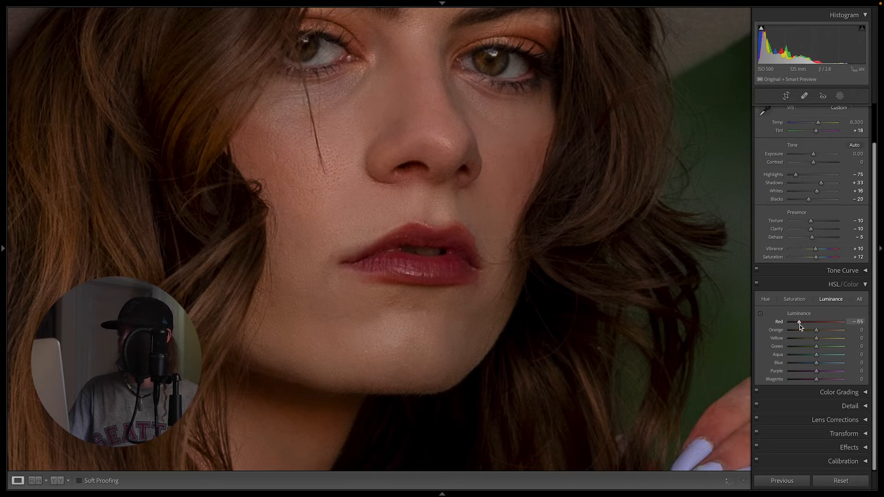
pyautogui.click(495, 282)
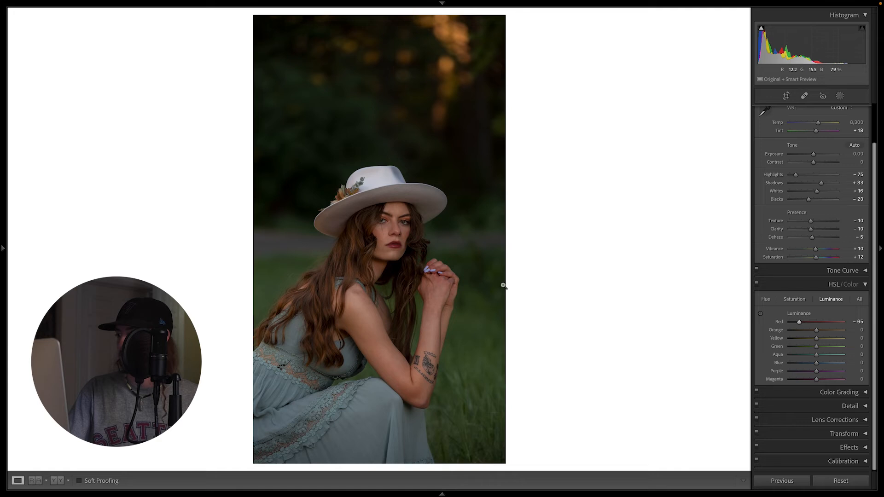
# Set HSL luminance to orange -43, yellow -22, green -10, aqua +18 and blue +23, and check the hat up close.
pyautogui.moveTo(812, 331); pyautogui.dragTo(805, 331)
pyautogui.moveTo(817, 339); pyautogui.dragTo(824, 359)
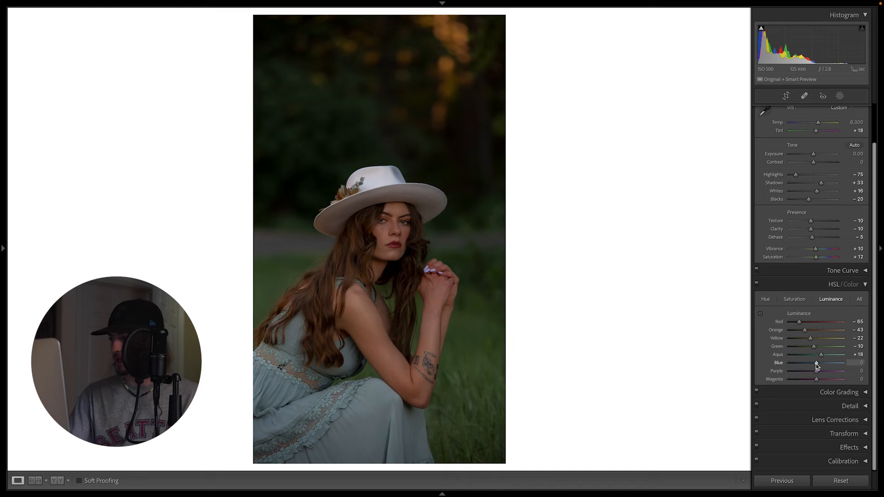
pyautogui.moveTo(817, 365)
pyautogui.mouseDown()
pyautogui.moveTo(785, 363)
pyautogui.moveTo(822, 364)
pyautogui.mouseUp()
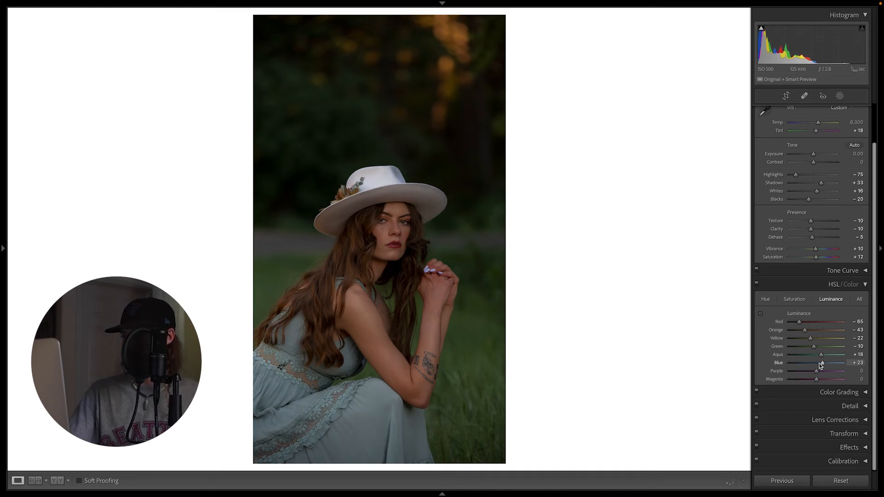
pyautogui.click(388, 178)
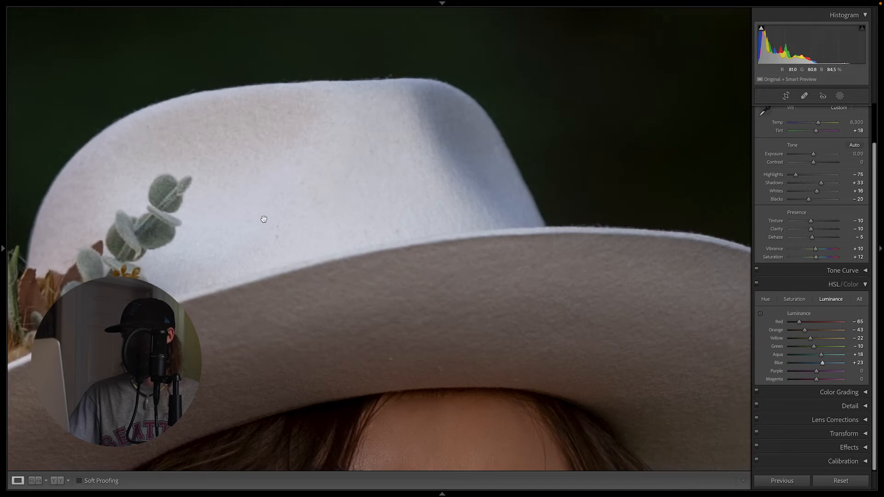
pyautogui.click(381, 243)
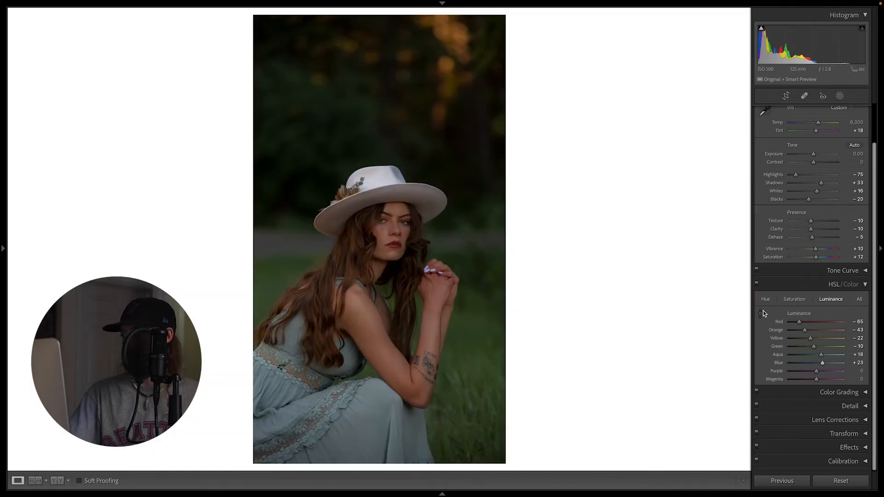
# Try the HSL blue saturation at +100 and set it to +54, checking the blue tones on the hat and dress.
pyautogui.click(789, 300)
pyautogui.moveTo(813, 367); pyautogui.dragTo(850, 368)
pyautogui.click(391, 182)
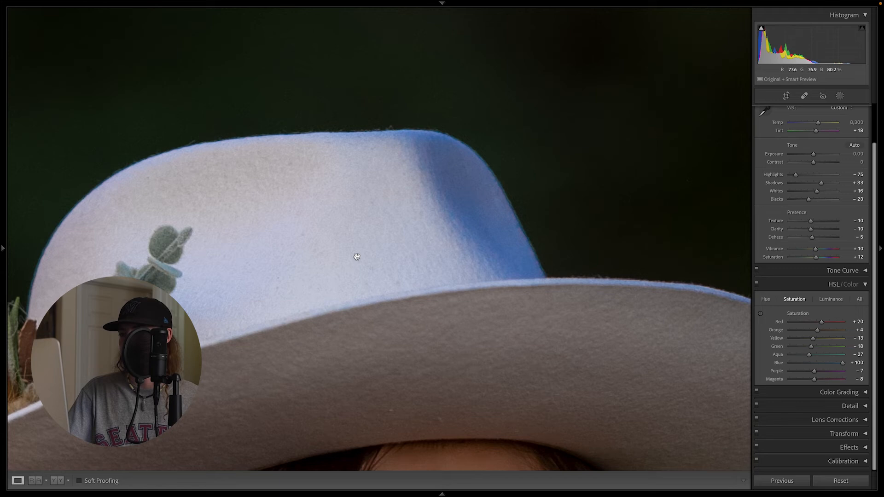
pyautogui.click(470, 223)
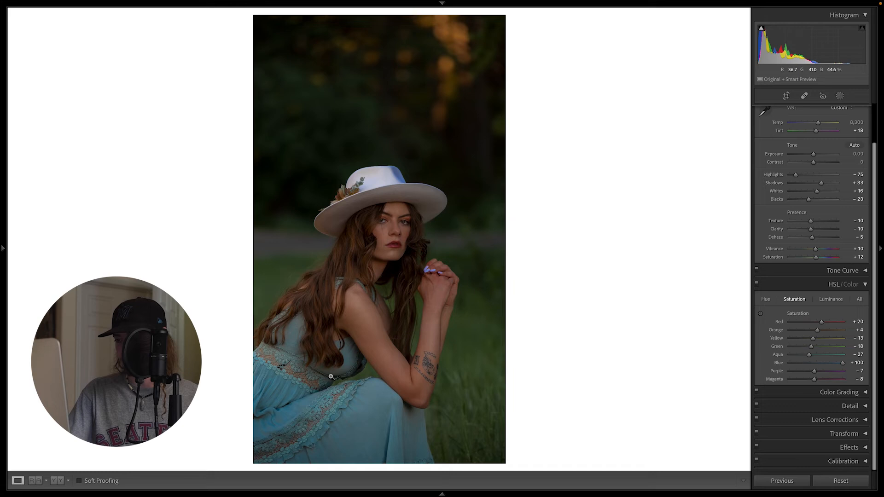
pyautogui.moveTo(842, 362); pyautogui.dragTo(837, 364)
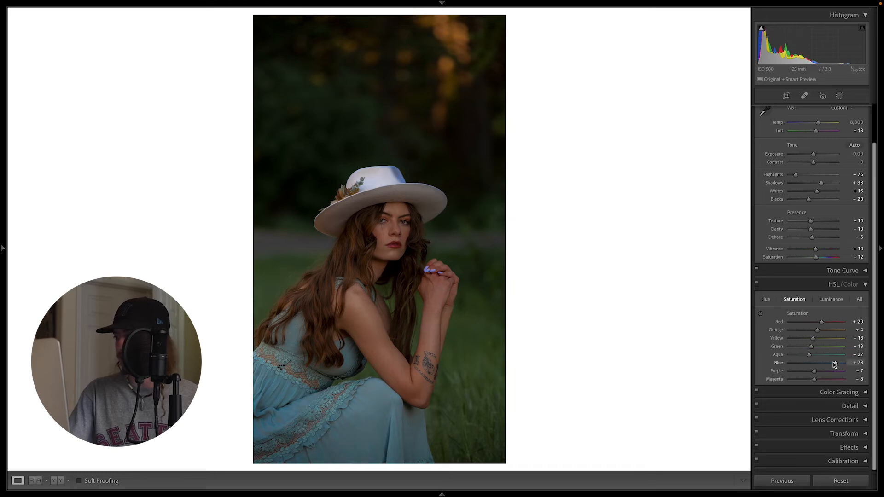
pyautogui.click(395, 180)
pyautogui.click(839, 95)
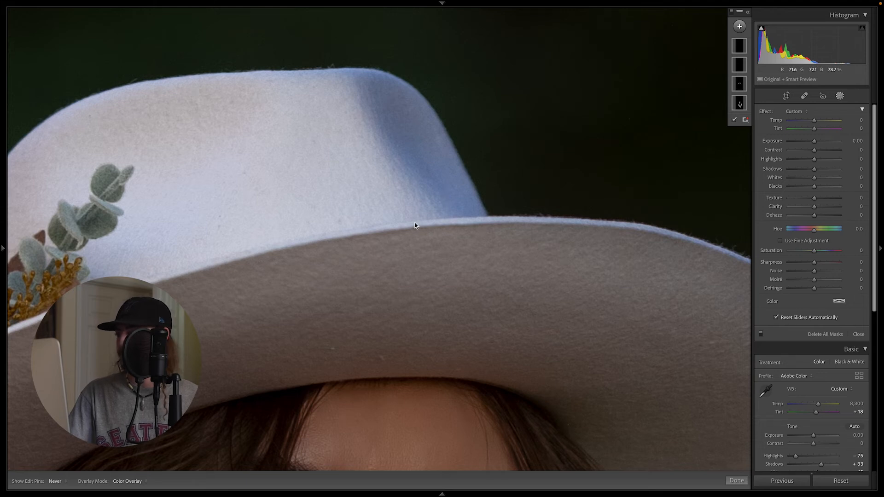
pyautogui.click(840, 95)
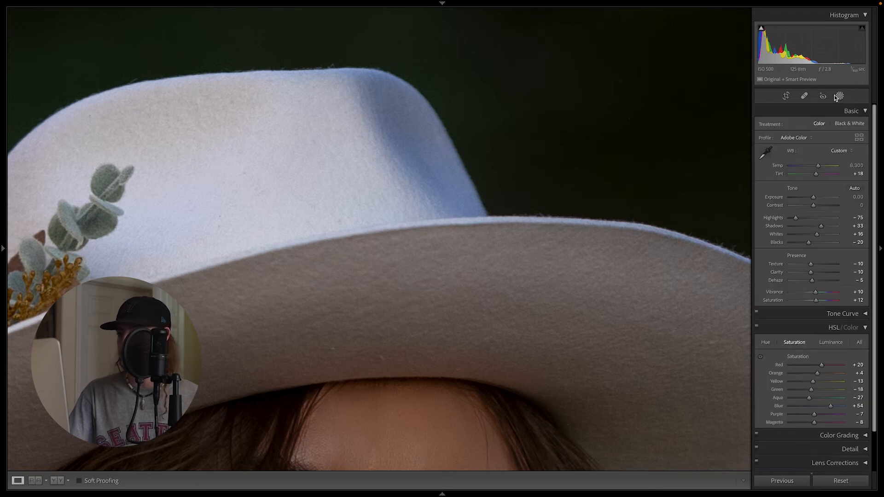
pyautogui.click(489, 232)
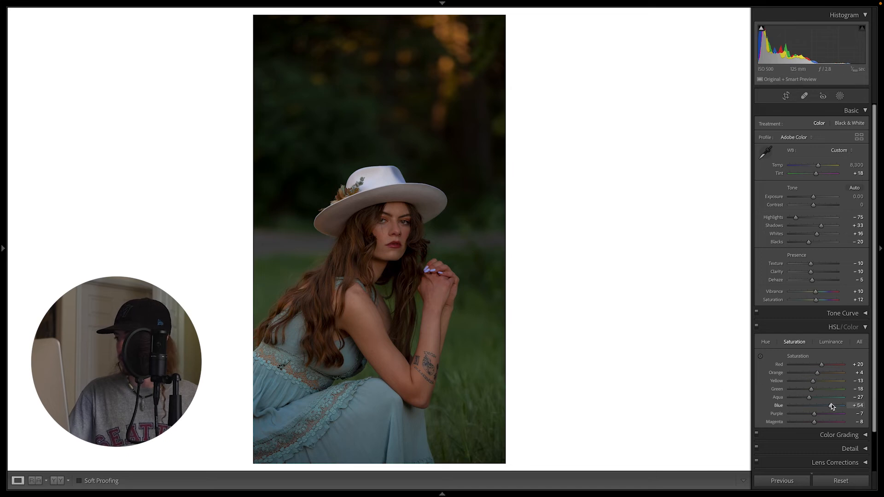
# Raise the HSL purple luminance to +9 and lower the blue saturation to -25.
pyautogui.click(830, 342)
pyautogui.moveTo(814, 413); pyautogui.dragTo(817, 415)
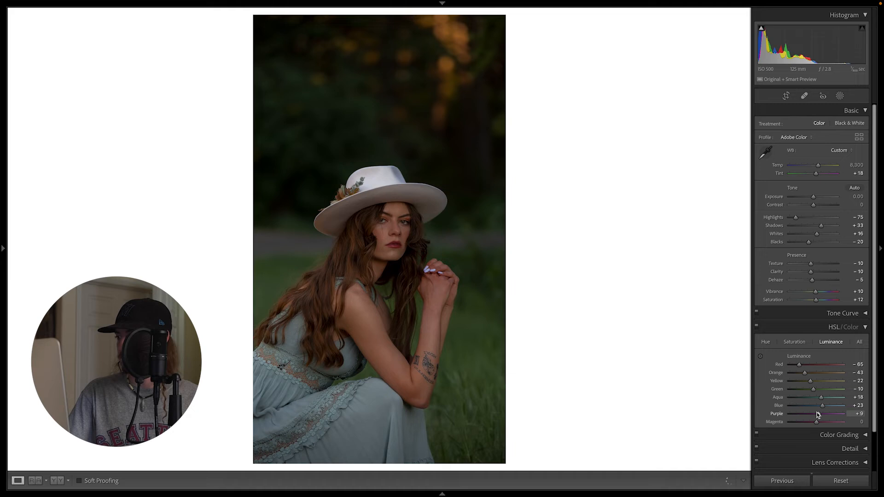
pyautogui.click(794, 341)
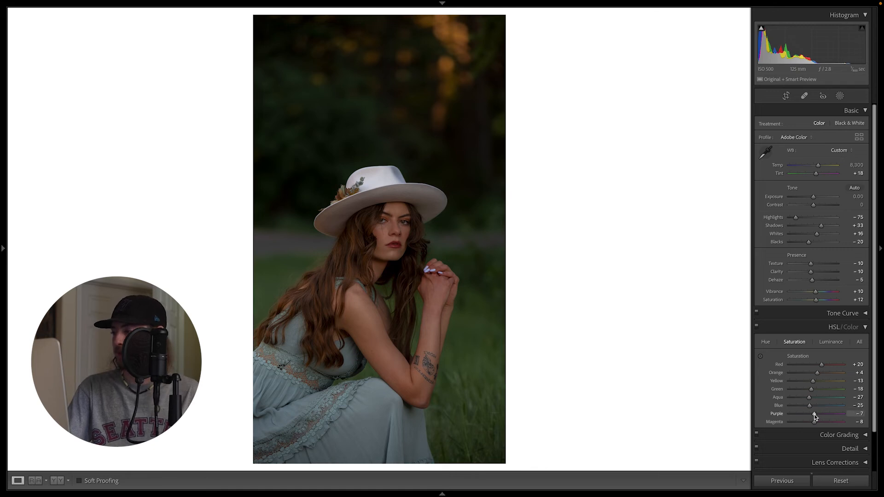
# Set the HSL purple and magenta saturation to +100, checking the nails and the background beside the hat up close.
pyautogui.moveTo(815, 417); pyautogui.dragTo(851, 417)
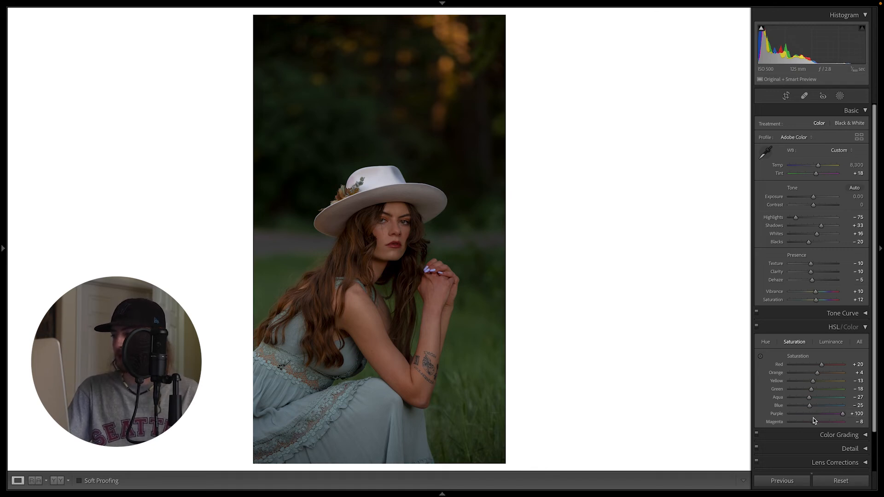
pyautogui.click(457, 309)
pyautogui.click(460, 427)
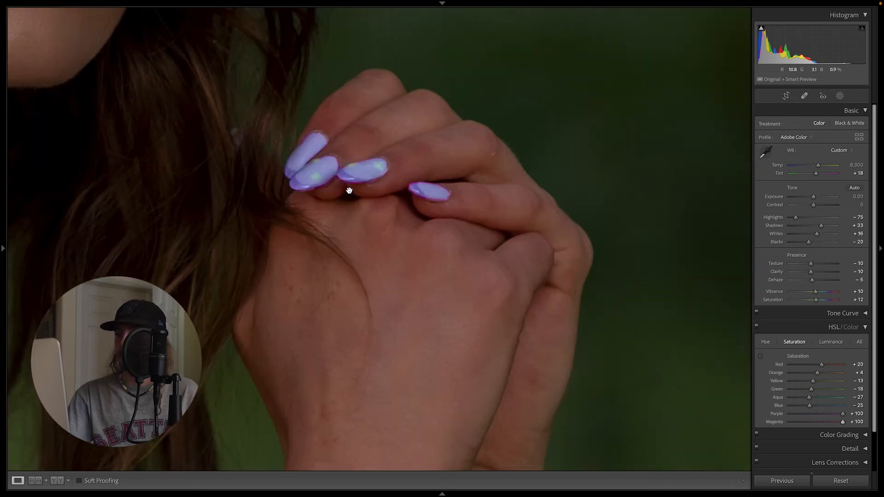
pyautogui.click(413, 191)
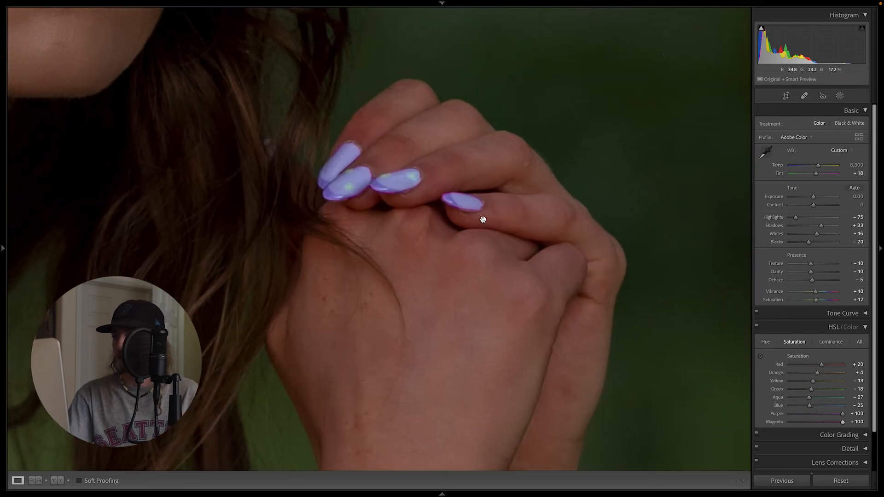
pyautogui.click(404, 199)
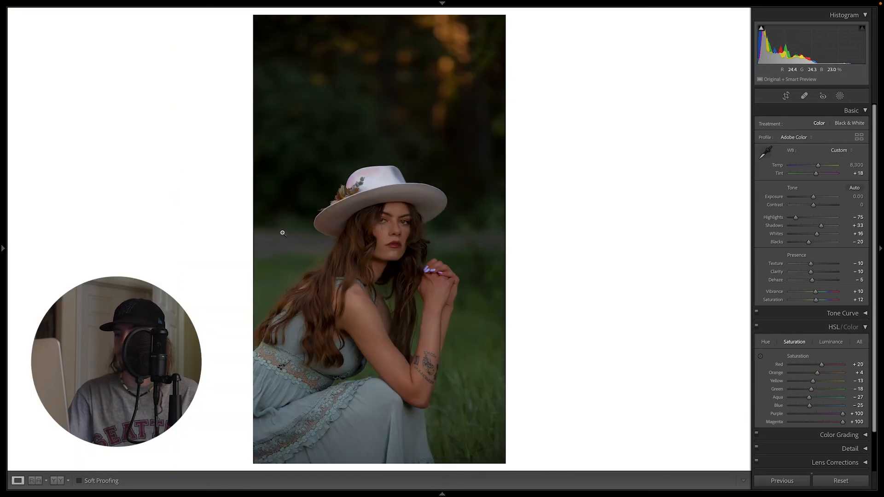
pyautogui.click(282, 233)
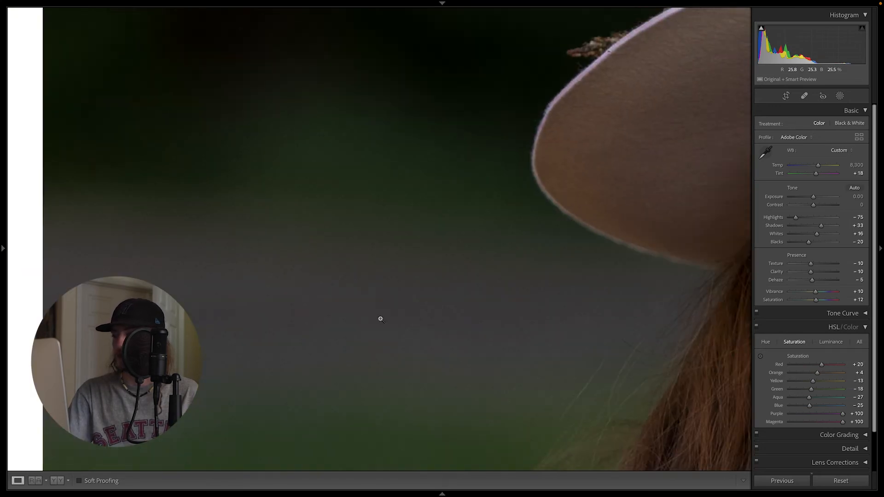
pyautogui.click(380, 318)
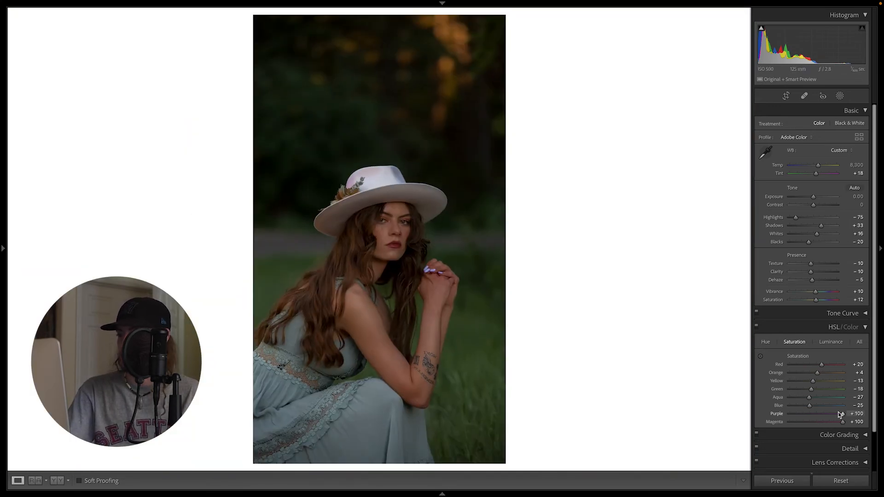
pyautogui.click(436, 272)
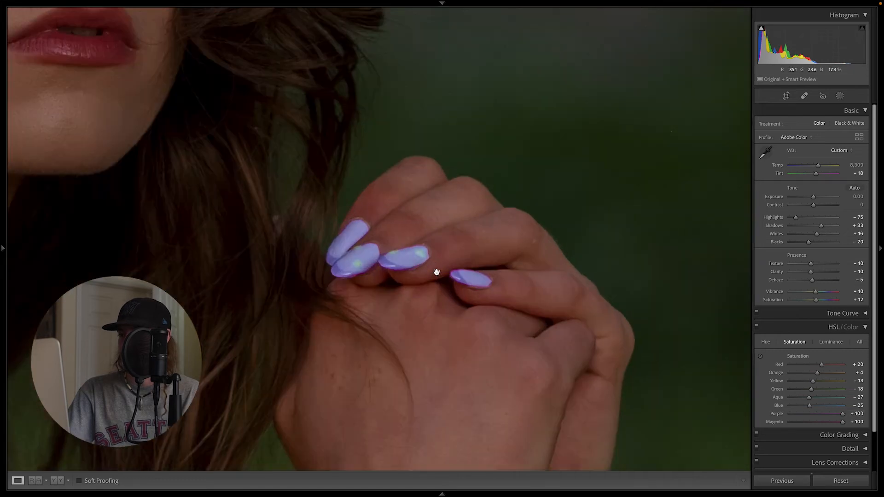
# Slightly reduce the HSL purple saturation, and set the hue to purple -98 and magenta +100 to recolour the nails.
pyautogui.moveTo(843, 415)
pyautogui.mouseDown()
pyautogui.moveTo(817, 416)
pyautogui.moveTo(835, 416)
pyautogui.mouseUp()
pyautogui.click(764, 340)
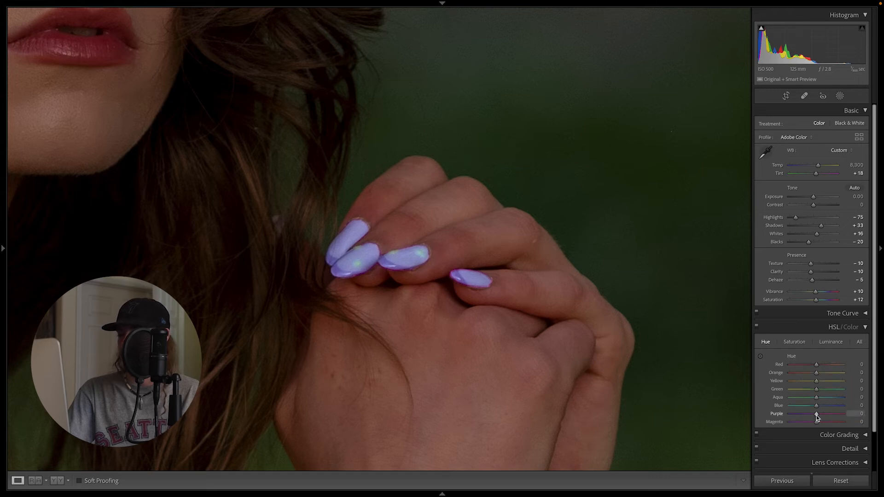
pyautogui.moveTo(813, 417); pyautogui.dragTo(793, 415)
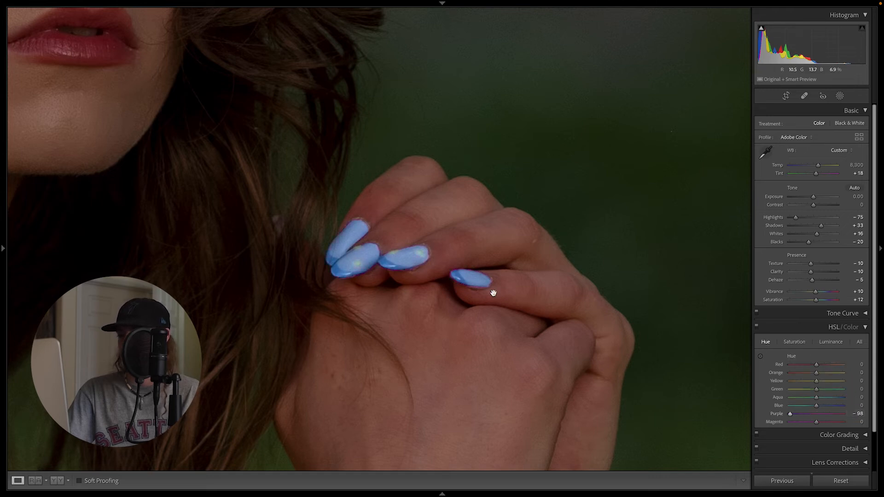
pyautogui.moveTo(816, 422); pyautogui.dragTo(883, 422)
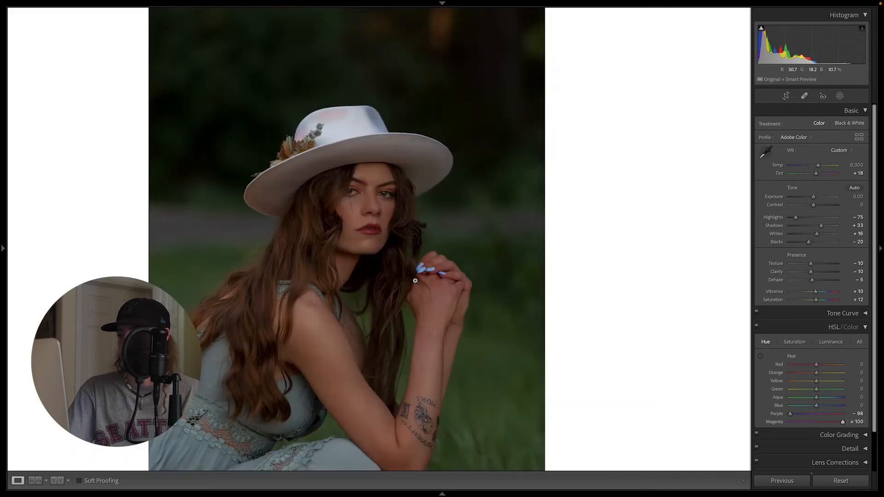
# Examine the effect of the purple and magenta adjustments on the nails and the rest of the portrait up close.
pyautogui.click(433, 290)
pyautogui.click(371, 341)
pyautogui.moveTo(374, 340); pyautogui.dragTo(203, 313)
pyautogui.moveTo(458, 171); pyautogui.dragTo(442, 263)
pyautogui.click(439, 261)
pyautogui.click(371, 407)
pyautogui.click(456, 287)
pyautogui.click(437, 273)
pyautogui.click(436, 272)
# Set the HSL purple saturation to -28 and the red hue to +10, checking the orange background highlights up close.
pyautogui.click(796, 342)
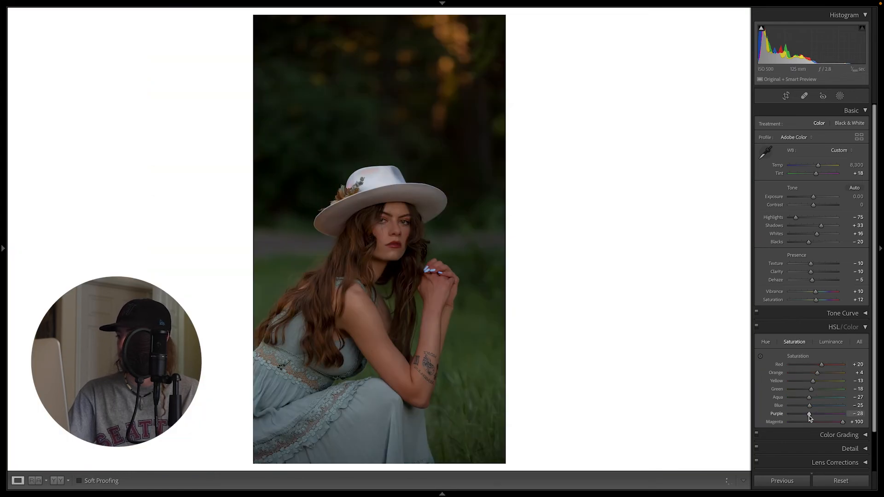
pyautogui.click(766, 342)
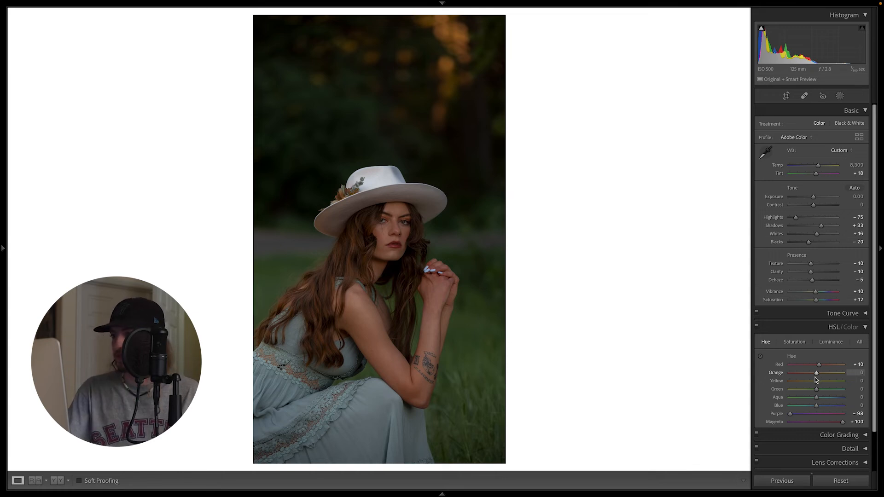
pyautogui.click(502, 82)
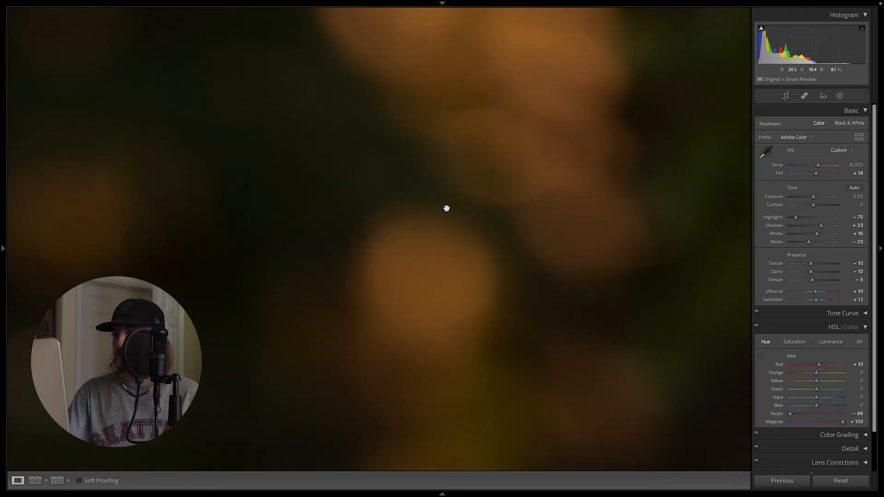
pyautogui.click(447, 208)
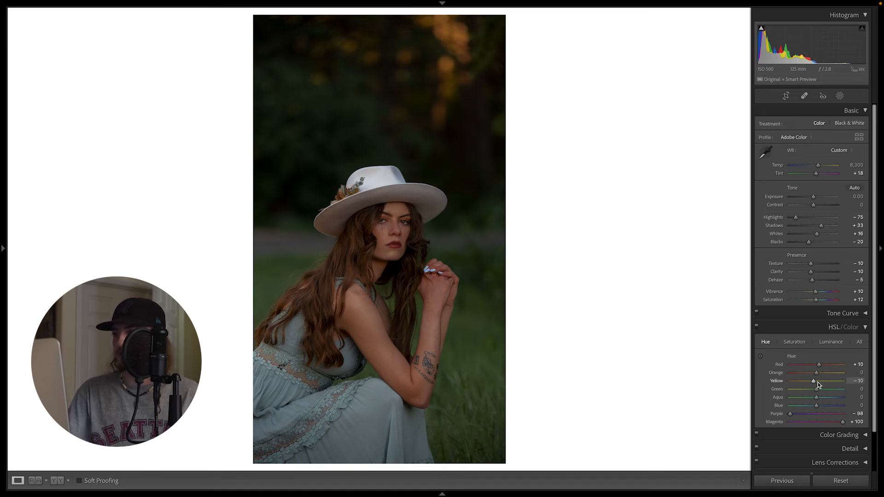
# Set the HSL hue to yellow -52, green -36, aqua -10 and blue -10.
pyautogui.moveTo(820, 390); pyautogui.dragTo(817, 389)
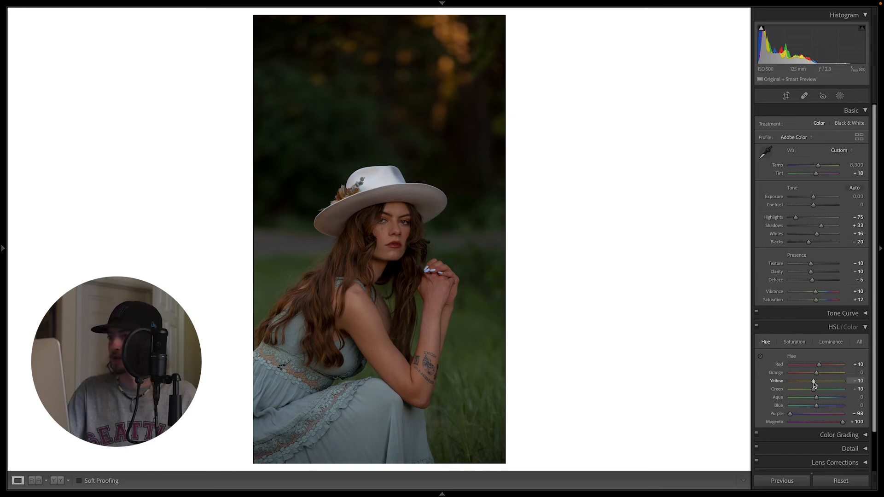
pyautogui.moveTo(808, 383); pyautogui.dragTo(802, 382)
pyautogui.moveTo(813, 388); pyautogui.dragTo(806, 389)
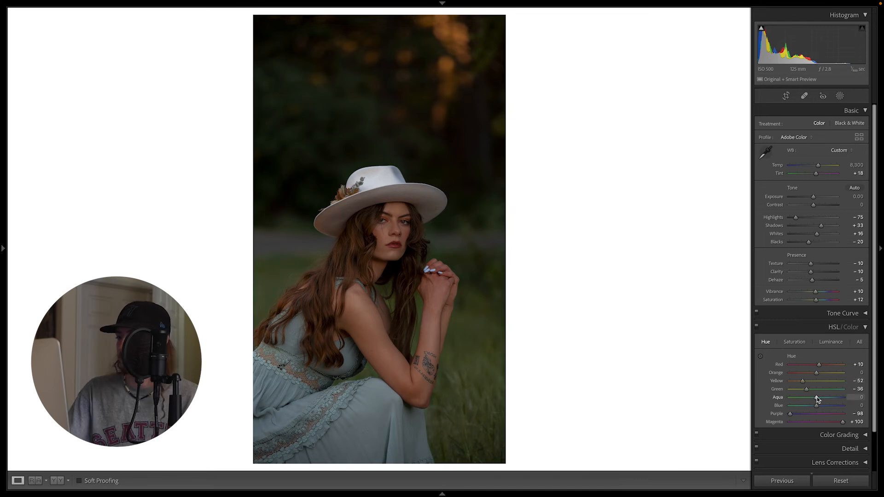
pyautogui.moveTo(817, 405); pyautogui.dragTo(813, 398)
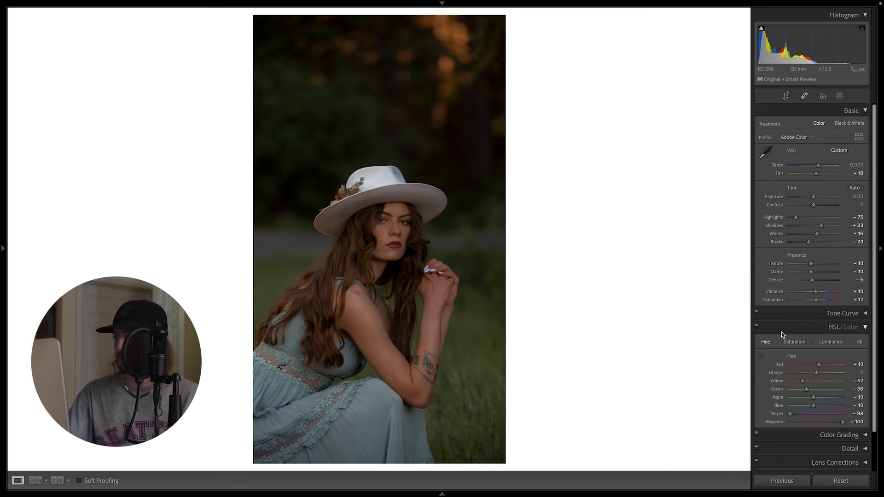
# Compare the portrait with and without the HSL adjustments, and view the whole edit before and after side by side.
pyautogui.click(756, 326)
pyautogui.click(756, 327)
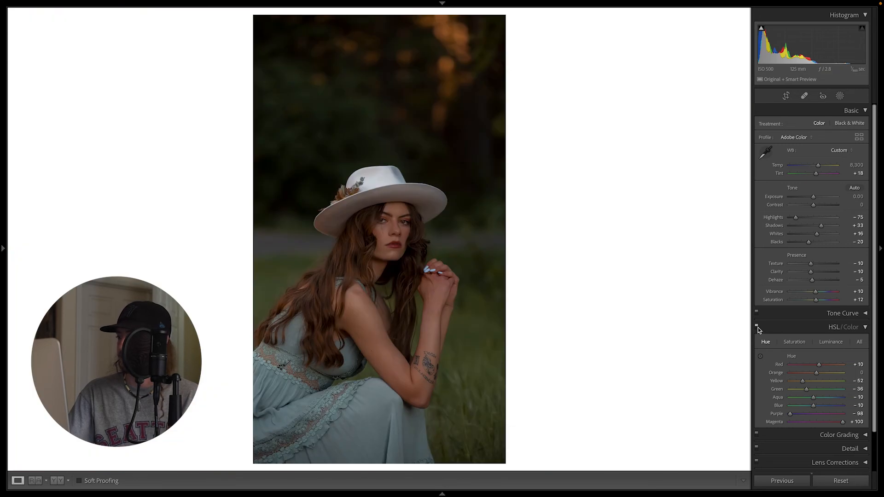
pyautogui.click(756, 326)
pyautogui.click(756, 326)
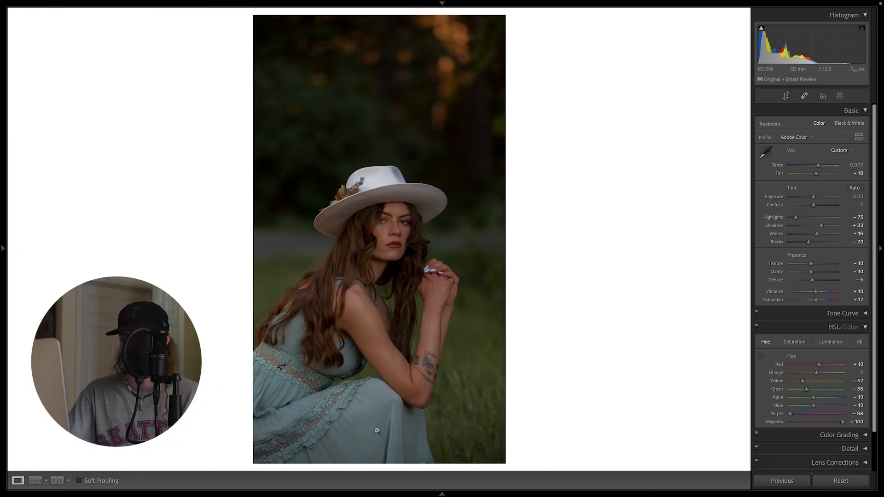
pyautogui.click(35, 481)
pyautogui.press('y')
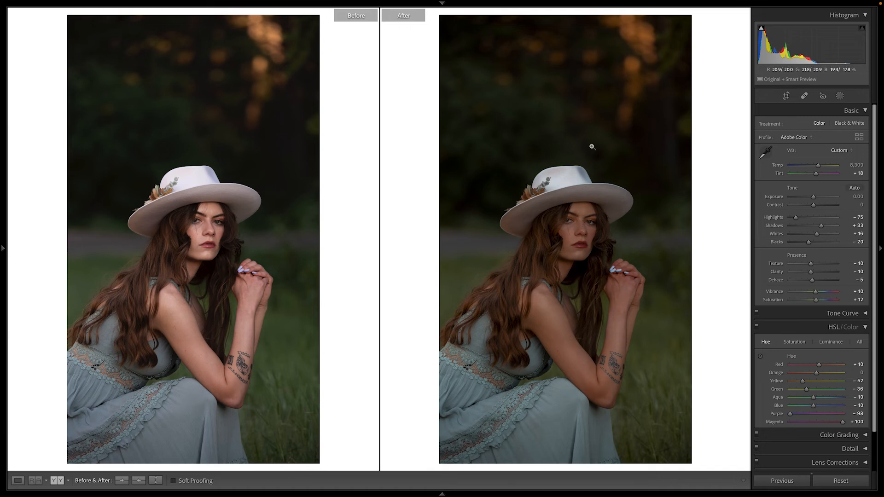
pyautogui.press('y')
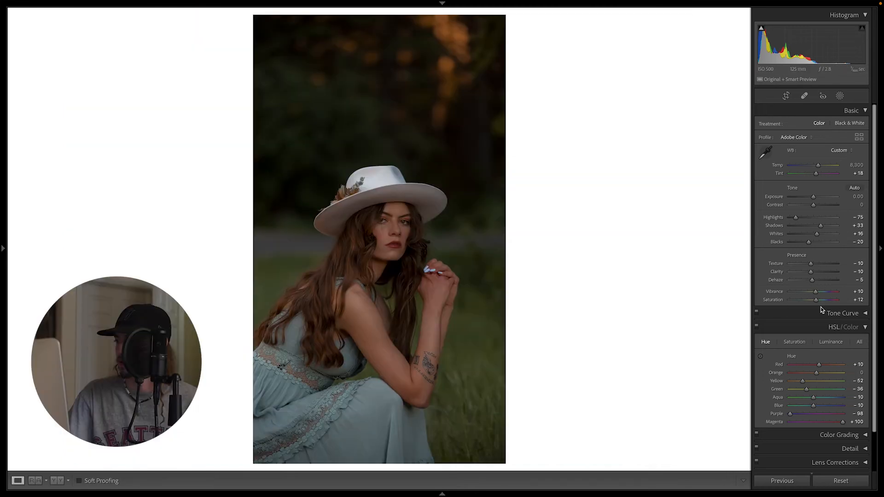
# Add four points along the RGB tone curve, spread across the shadows, midtones and highlights.
pyautogui.click(865, 313)
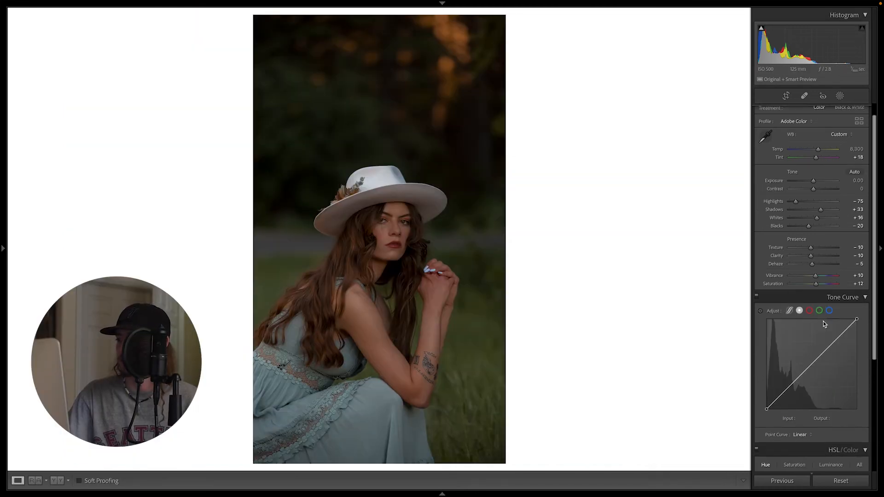
pyautogui.click(813, 344)
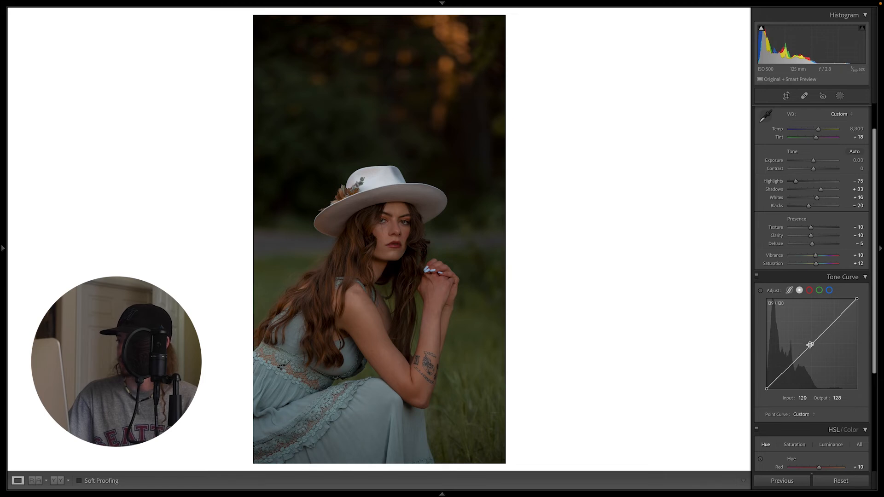
pyautogui.click(789, 367)
pyautogui.click(777, 378)
pyautogui.click(833, 322)
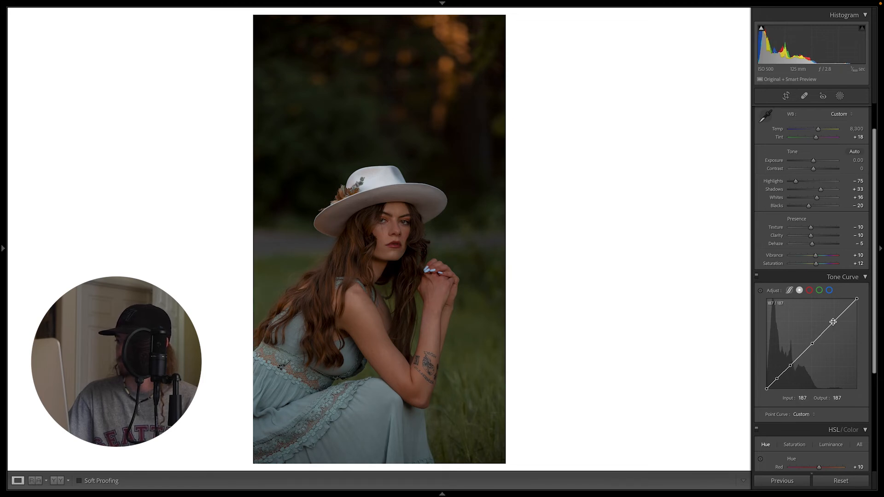
# Try moving the tone curve's white point inward to input 246, output 255, and adjusting its black point.
pyautogui.moveTo(857, 299)
pyautogui.mouseDown()
pyautogui.moveTo(862, 316)
pyautogui.moveTo(860, 299)
pyautogui.moveTo(835, 283)
pyautogui.moveTo(854, 286)
pyautogui.mouseUp()
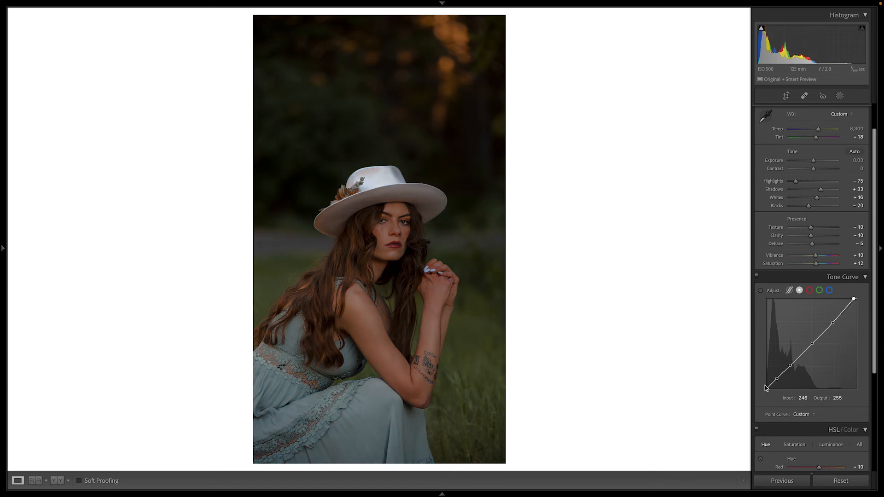
pyautogui.moveTo(766, 389)
pyautogui.mouseDown()
pyautogui.moveTo(762, 378)
pyautogui.moveTo(764, 392)
pyautogui.mouseUp()
pyautogui.moveTo(854, 299)
pyautogui.mouseDown()
pyautogui.moveTo(868, 317)
pyautogui.moveTo(859, 298)
pyautogui.mouseUp()
# Lower the tone curve's white point, lift its black point, set inner points to 126/130, 73/77 and 40/42, and compare with the curve off.
pyautogui.moveTo(856, 300); pyautogui.dragTo(811, 343)
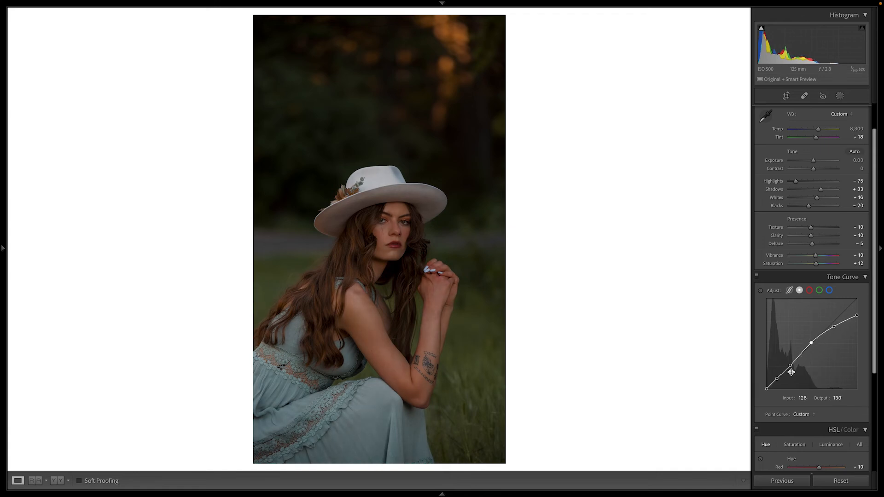
pyautogui.moveTo(766, 389); pyautogui.dragTo(792, 364)
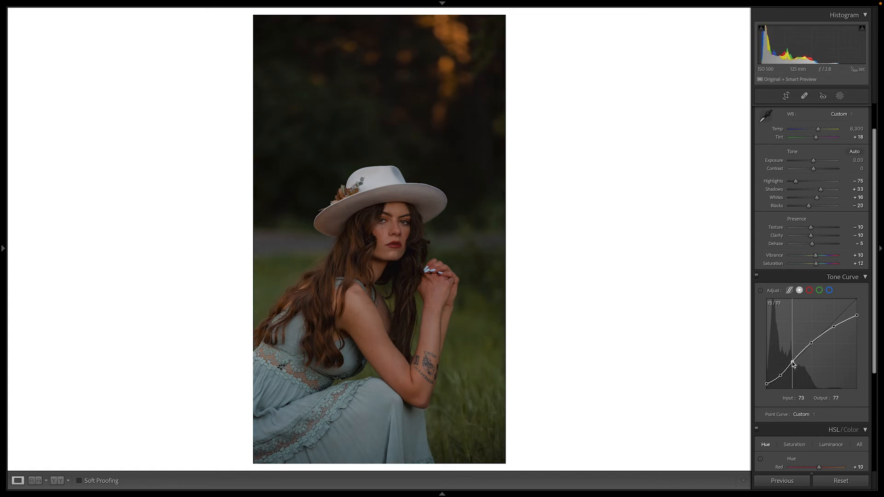
pyautogui.click(757, 275)
pyautogui.click(757, 275)
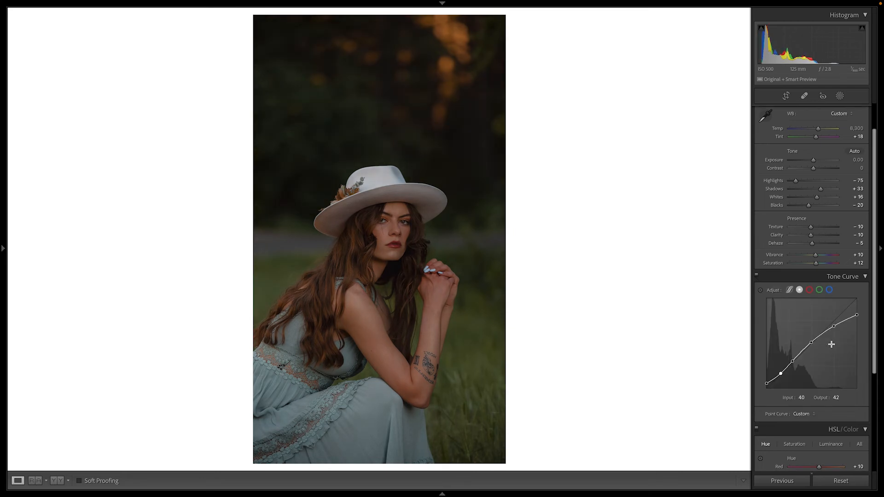
# Open the Calibration settings and examine the skin tones of the face up close.
pyautogui.scroll(-3, 831, 343)
pyautogui.scroll(-1, 843, 369)
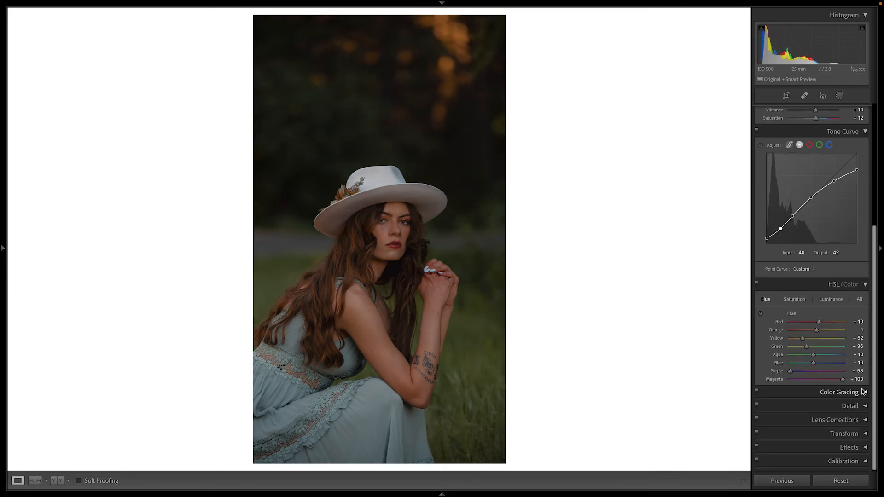
pyautogui.click(866, 461)
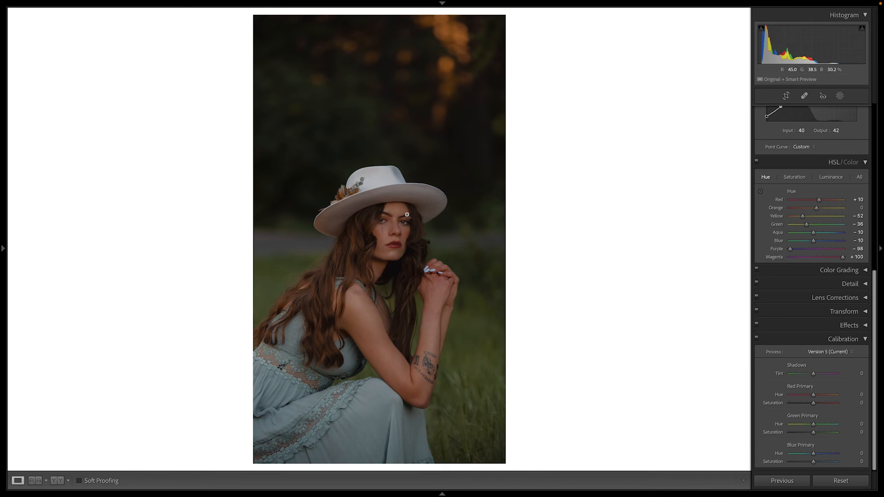
pyautogui.click(422, 220)
pyautogui.click(422, 219)
pyautogui.click(391, 235)
pyautogui.click(405, 237)
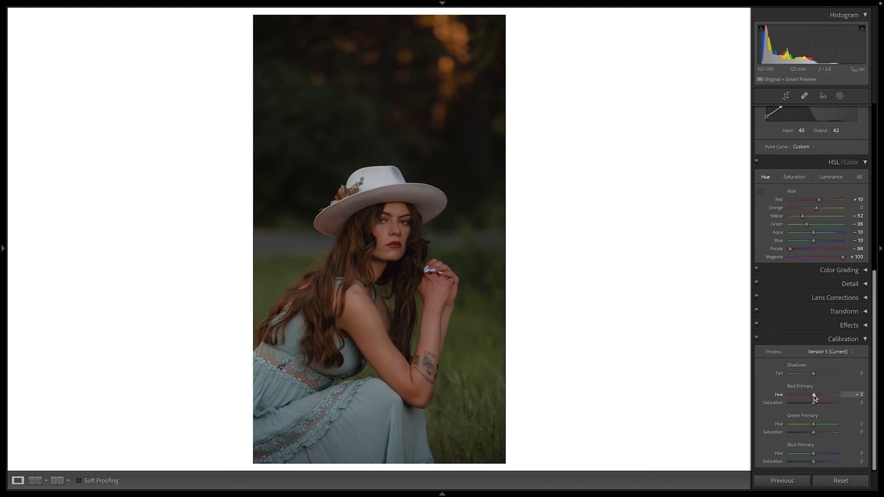
# Set the calibration primary hues to red +24, green +61 and blue -10, checking the face up close.
pyautogui.moveTo(817, 397); pyautogui.dragTo(821, 398)
pyautogui.moveTo(843, 400); pyautogui.dragTo(844, 426)
pyautogui.moveTo(842, 426); pyautogui.dragTo(827, 425)
pyautogui.click(421, 229)
pyautogui.click(546, 229)
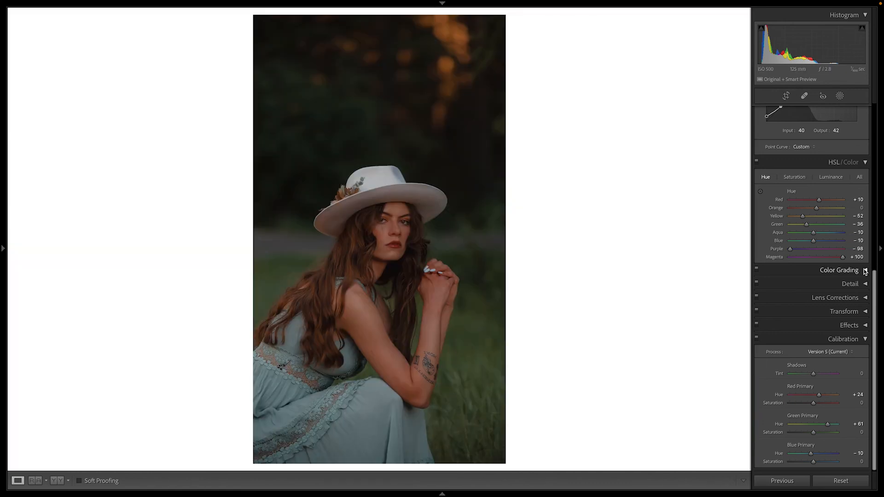
# Open Color Grading, try yellow shadows against teal highlights, and shift the shadow tint to green at hue 119.
pyautogui.click(865, 270)
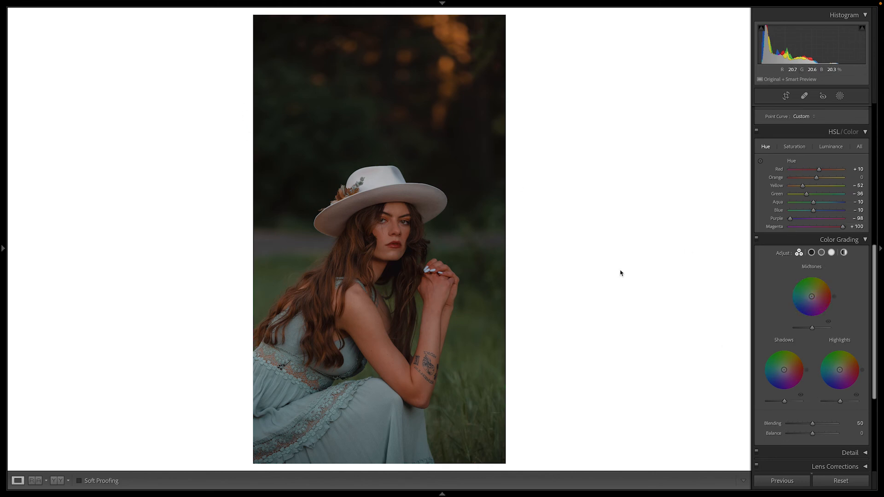
pyautogui.moveTo(784, 372); pyautogui.dragTo(817, 376)
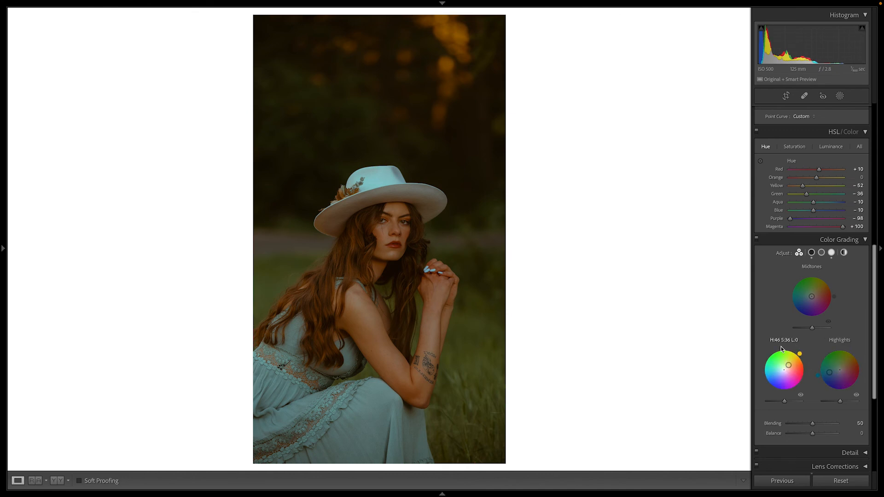
pyautogui.moveTo(829, 372); pyautogui.dragTo(839, 372)
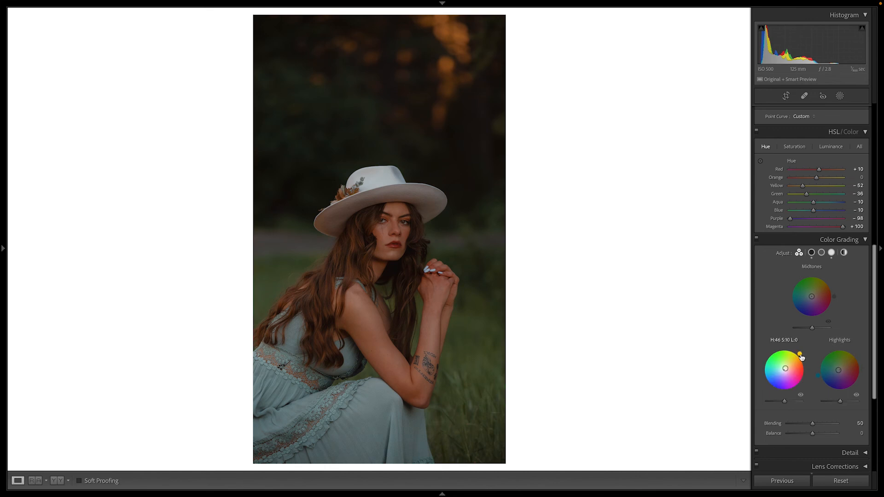
pyautogui.moveTo(800, 356); pyautogui.dragTo(775, 349)
pyautogui.moveTo(776, 349); pyautogui.dragTo(774, 351)
# Tint the highlights purple at hue 275, saturation 10, and push the midtones slightly towards orange.
pyautogui.moveTo(818, 376); pyautogui.dragTo(844, 392)
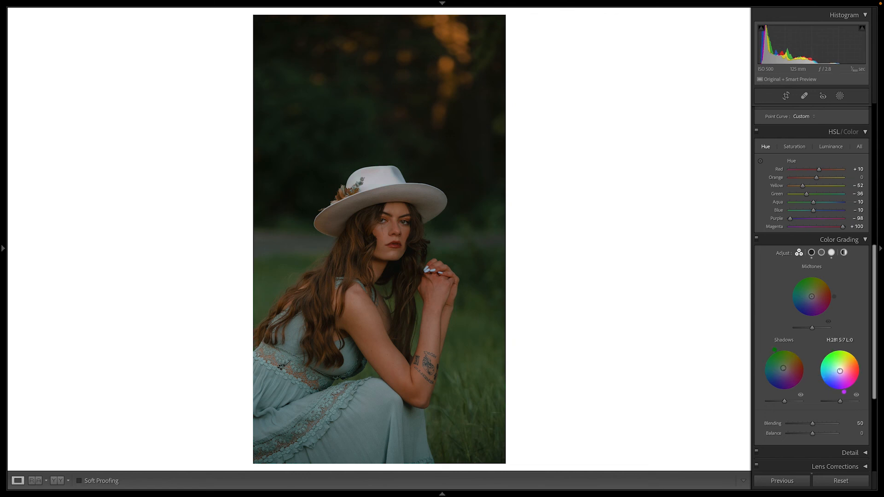
pyautogui.moveTo(840, 374); pyautogui.dragTo(840, 375)
pyautogui.moveTo(812, 296); pyautogui.dragTo(815, 297)
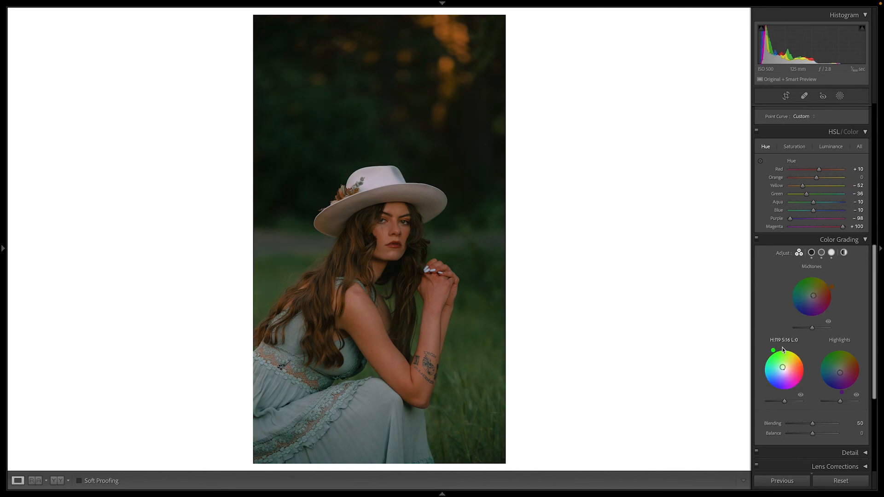
# Set the color grading Balance to +37 and Blending to 59, checking the background up close and comparing with the grading off.
pyautogui.scroll(-3, 783, 359)
pyautogui.moveTo(814, 396); pyautogui.dragTo(820, 398)
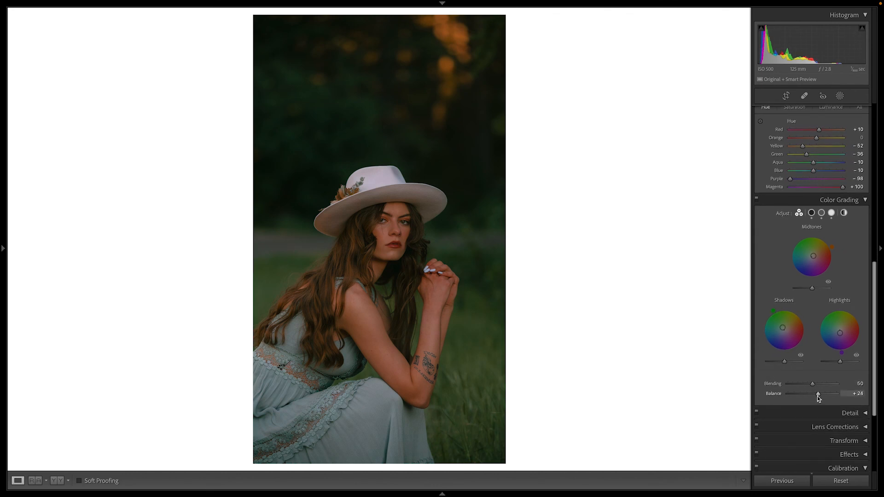
pyautogui.moveTo(823, 399); pyautogui.dragTo(825, 396)
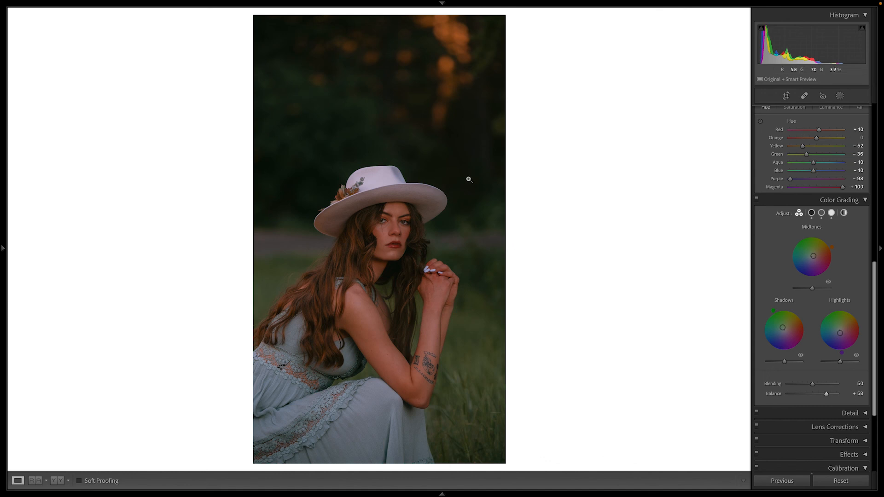
pyautogui.click(307, 203)
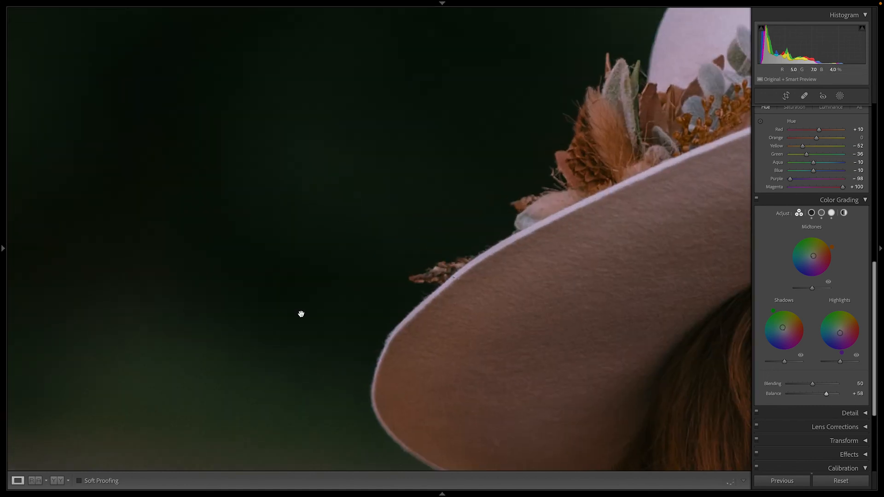
pyautogui.click(305, 233)
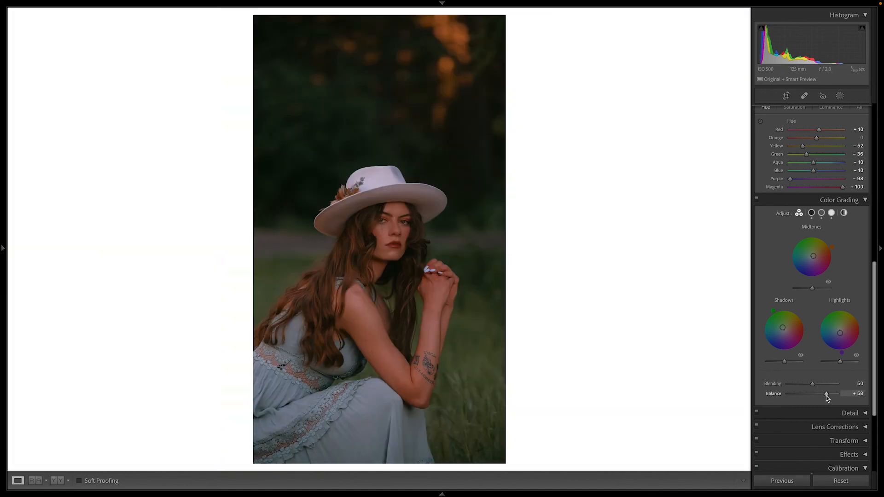
pyautogui.moveTo(819, 396)
pyautogui.mouseDown()
pyautogui.moveTo(805, 394)
pyautogui.moveTo(823, 397)
pyautogui.mouseUp()
pyautogui.click(757, 201)
pyautogui.click(757, 200)
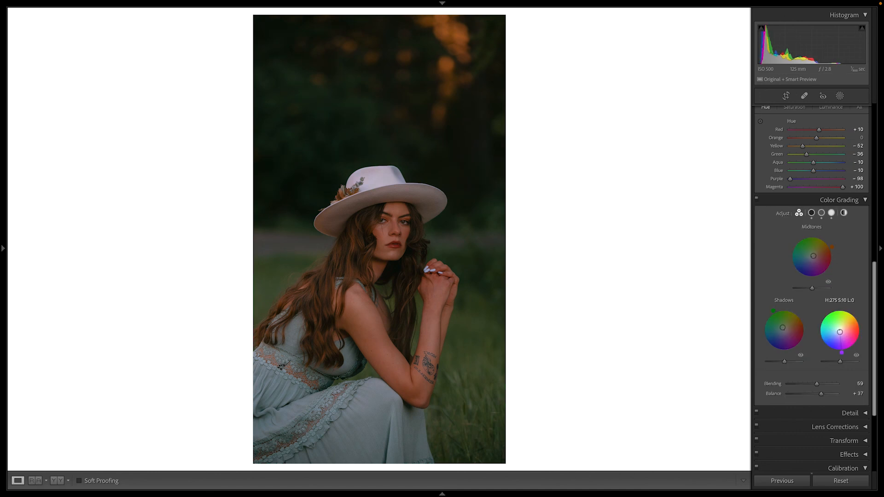
# Lower the photo's Contrast to -10.
pyautogui.scroll(-1, 809, 282)
pyautogui.scroll(-2, 810, 282)
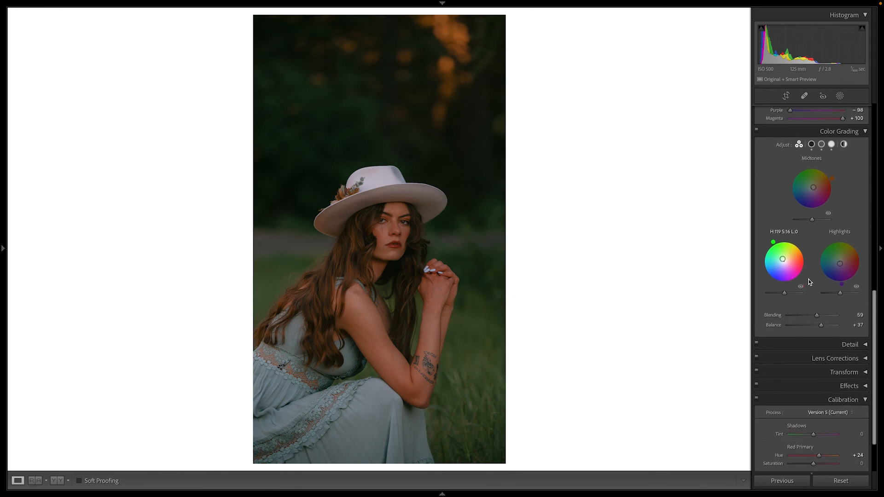
pyautogui.scroll(12, 790, 249)
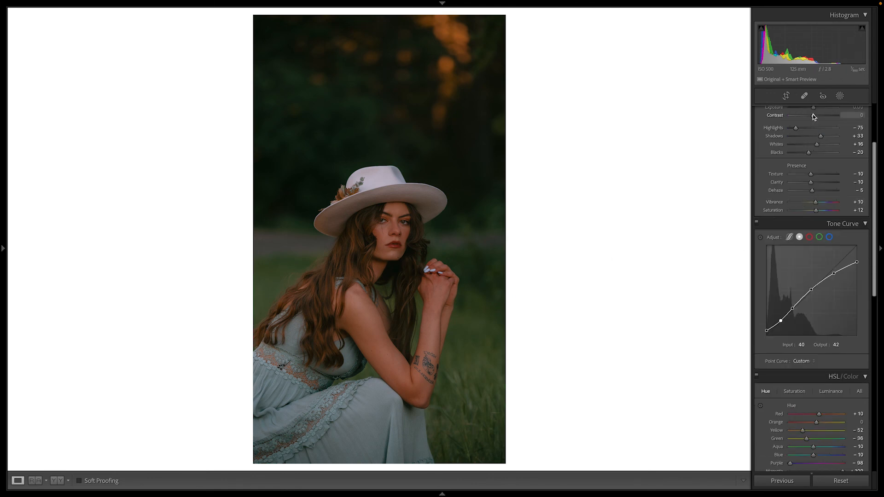
pyautogui.press('Down')
pyautogui.scroll(1, 813, 116)
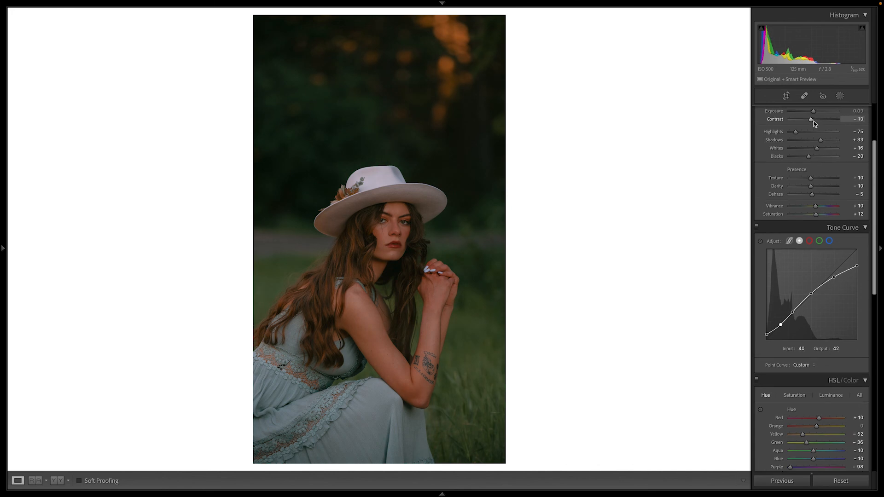
pyautogui.press('Down')
pyautogui.press('Down')
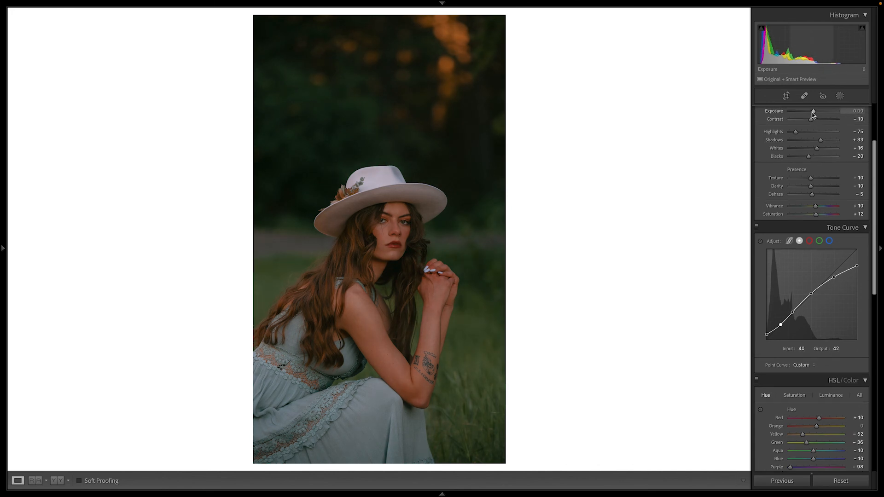
pyautogui.press('Up')
pyautogui.press('Up')
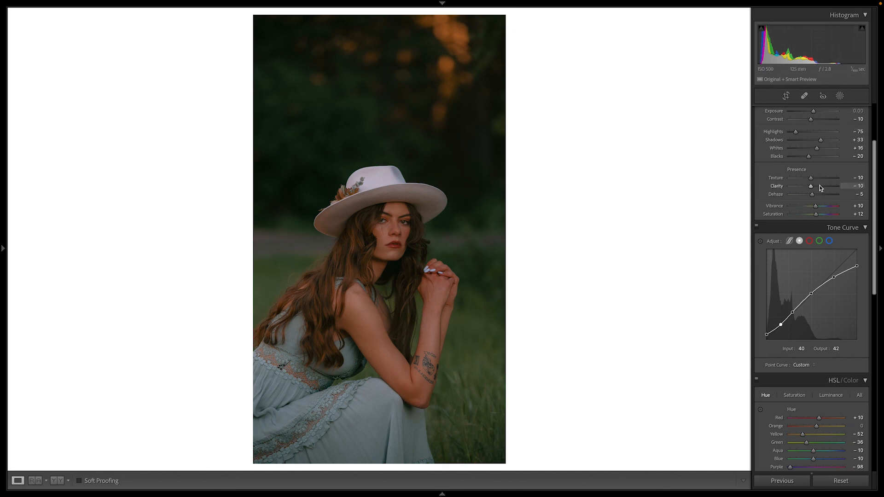
# Enable chromatic aberration removal and lens profile corrections with the profile's Vignetting amount at 90.
pyautogui.scroll(-1, 812, 180)
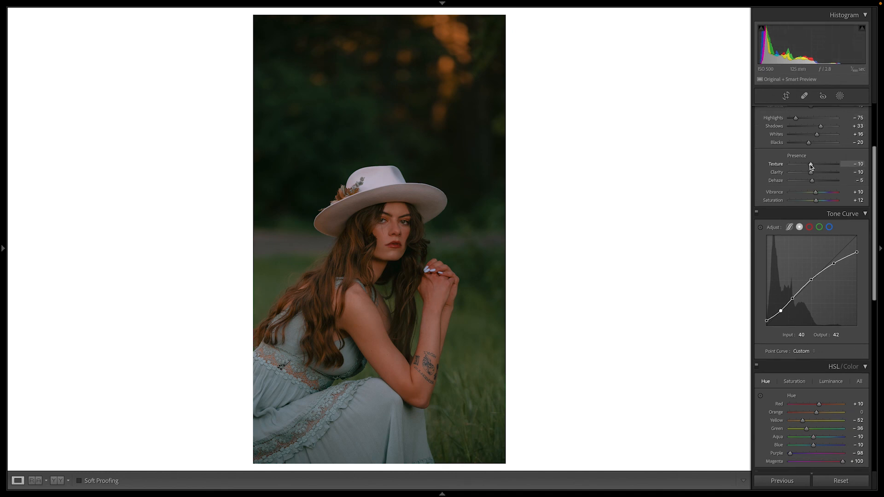
pyautogui.scroll(-10, 796, 244)
pyautogui.click(850, 412)
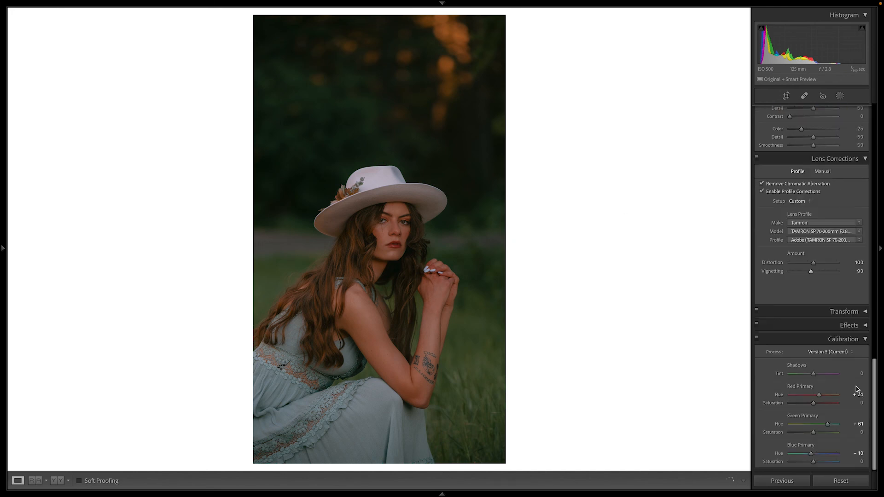
# Add grain with an Amount of 25 and compare the face up close with the effects off and on.
pyautogui.moveTo(790, 409); pyautogui.dragTo(797, 410)
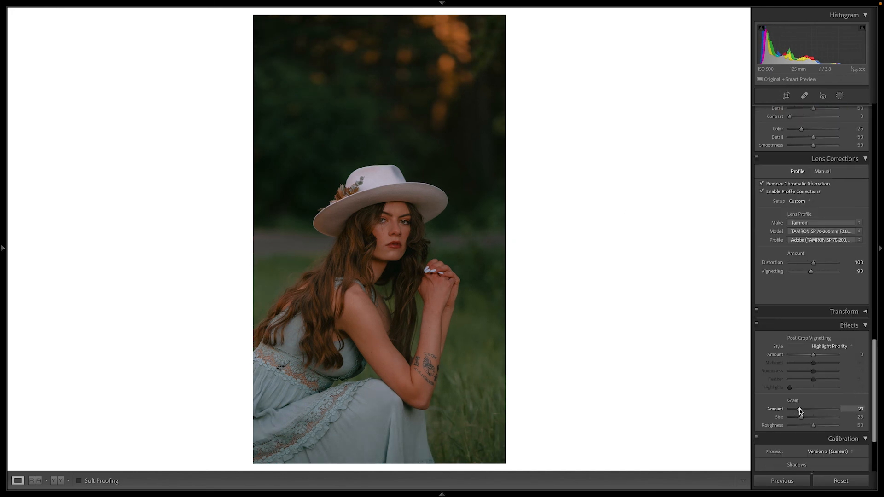
pyautogui.moveTo(800, 410); pyautogui.dragTo(801, 410)
pyautogui.click(428, 229)
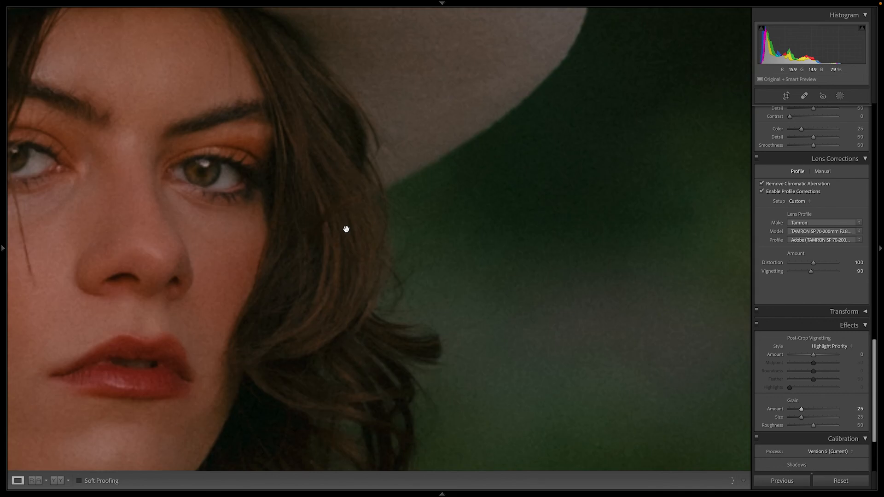
pyautogui.moveTo(347, 229); pyautogui.dragTo(525, 247)
pyautogui.click(757, 325)
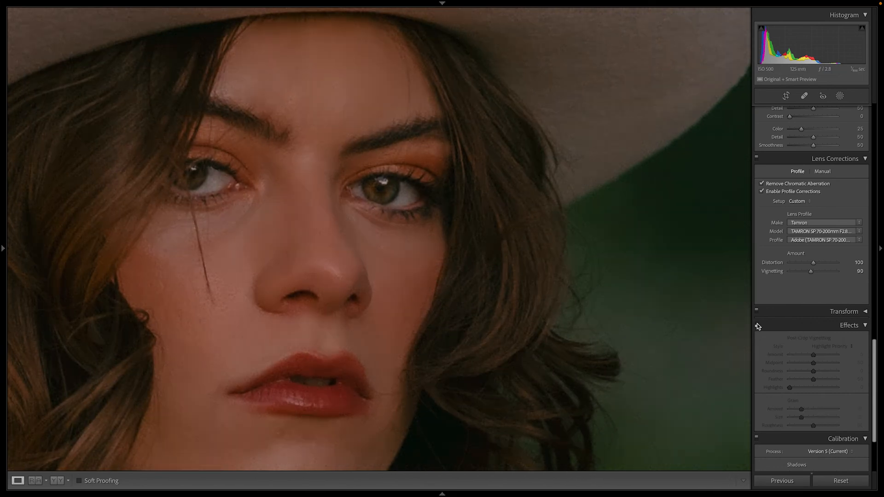
pyautogui.press('z')
# Return to the basic adjustments and compare the original and edited portrait side by side.
pyautogui.scroll(6, 817, 432)
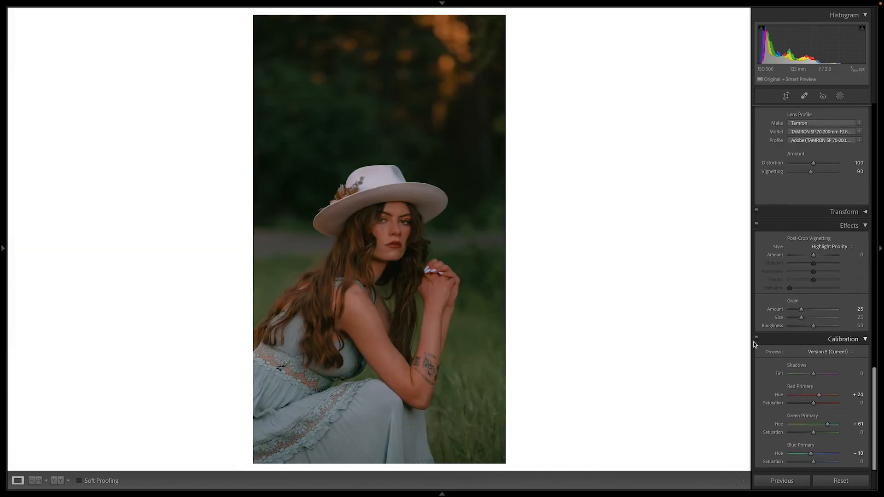
pyautogui.scroll(10, 759, 351)
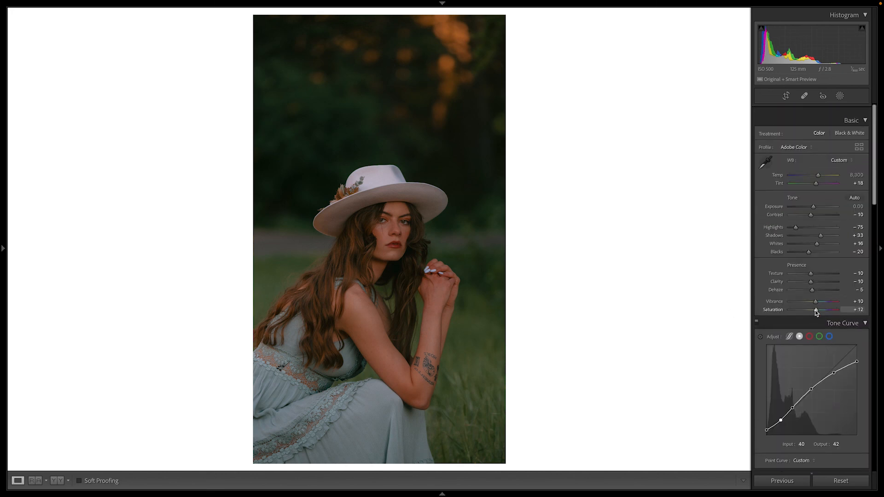
pyautogui.click(54, 482)
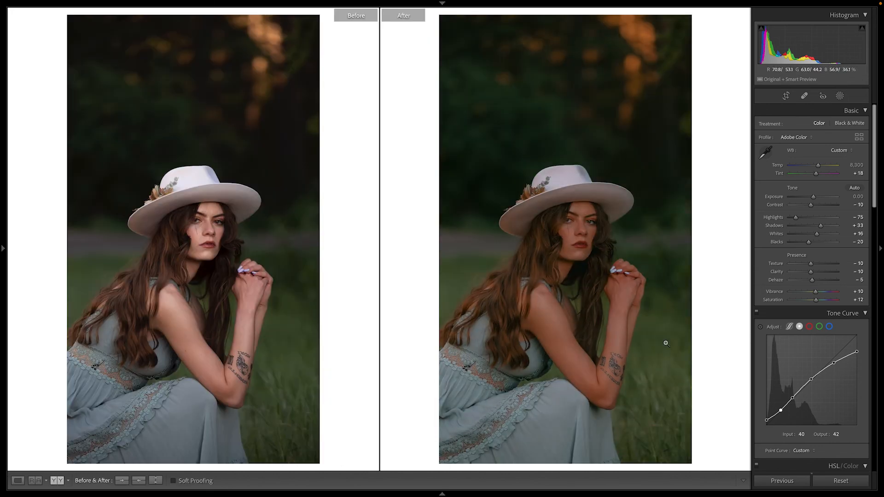